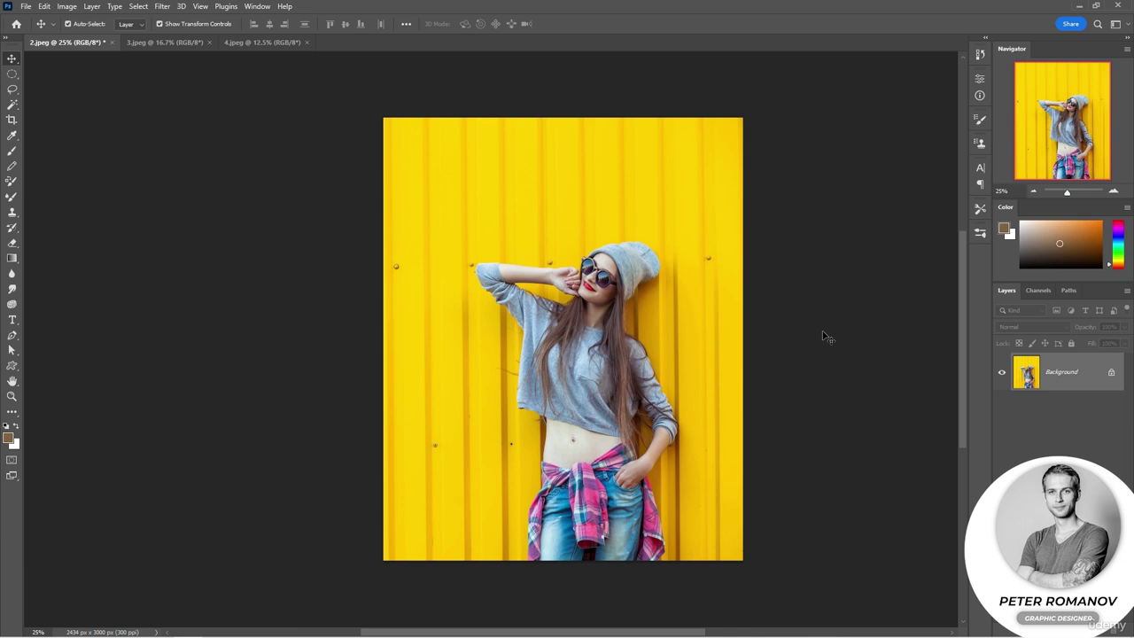
Step: Unlock the Background layer and use Crop to extend the canvas on both sides to about 3962 px wide
click(1110, 372)
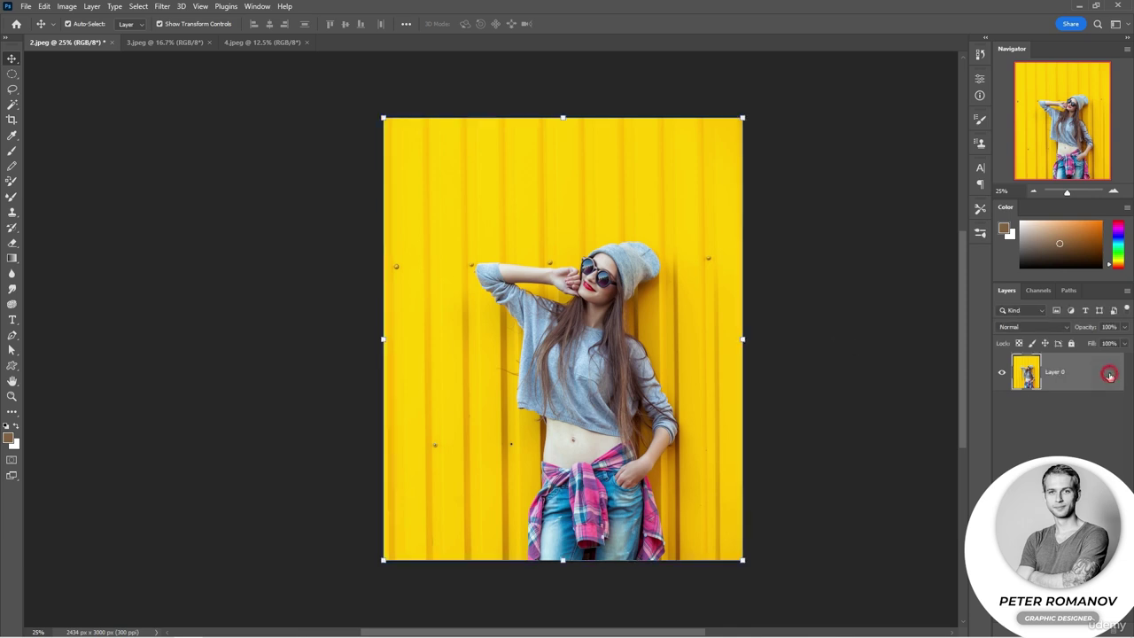
click(1061, 438)
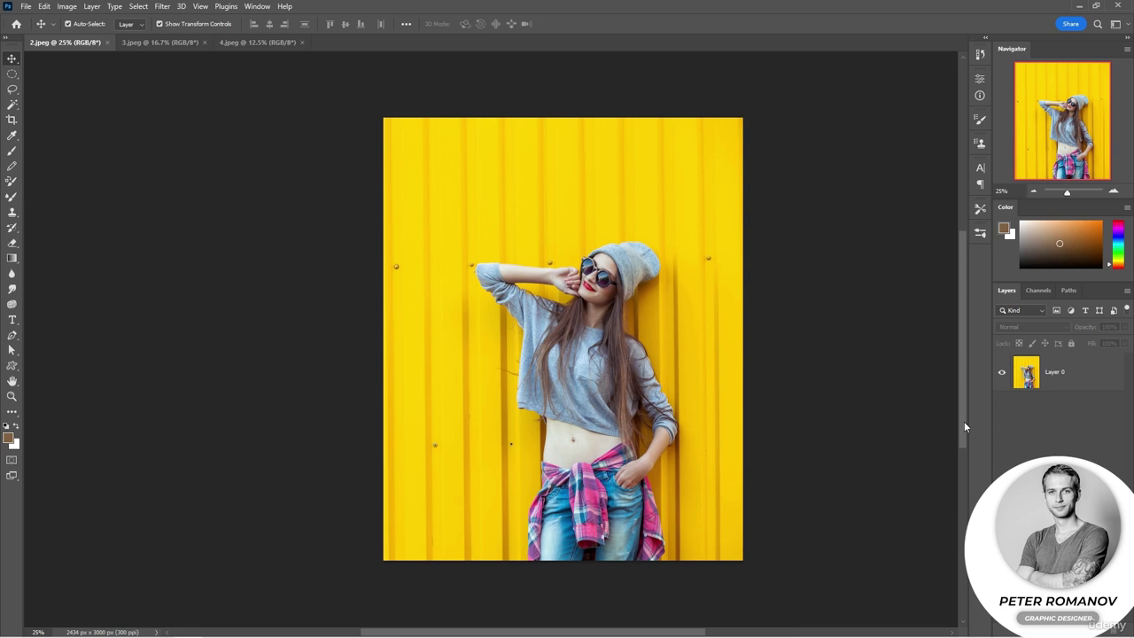
click(12, 119)
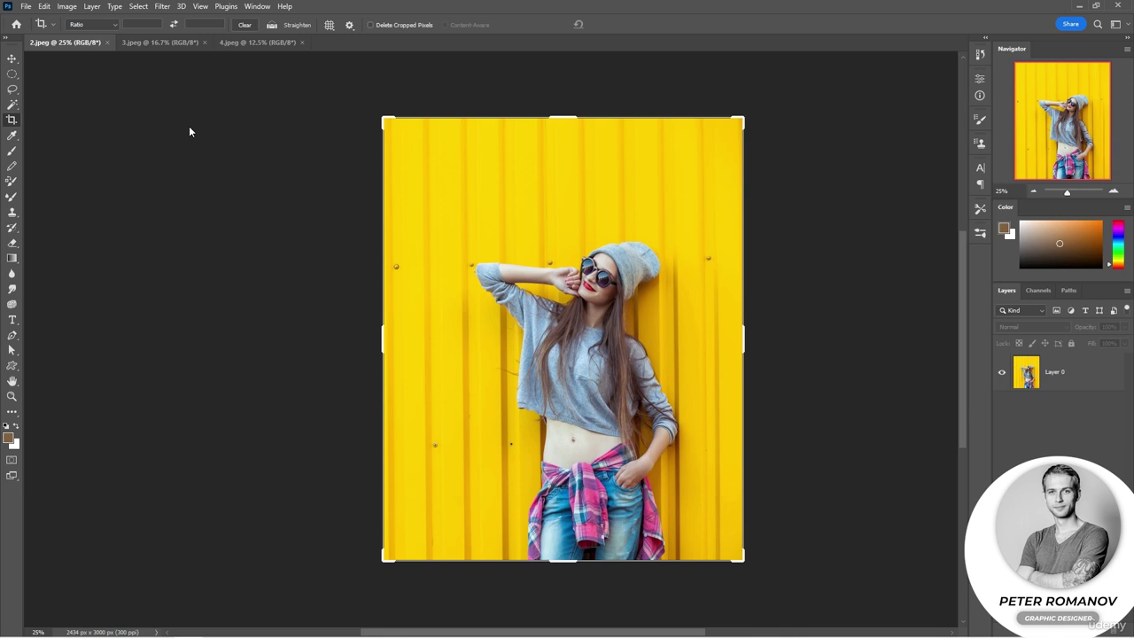
click(1060, 384)
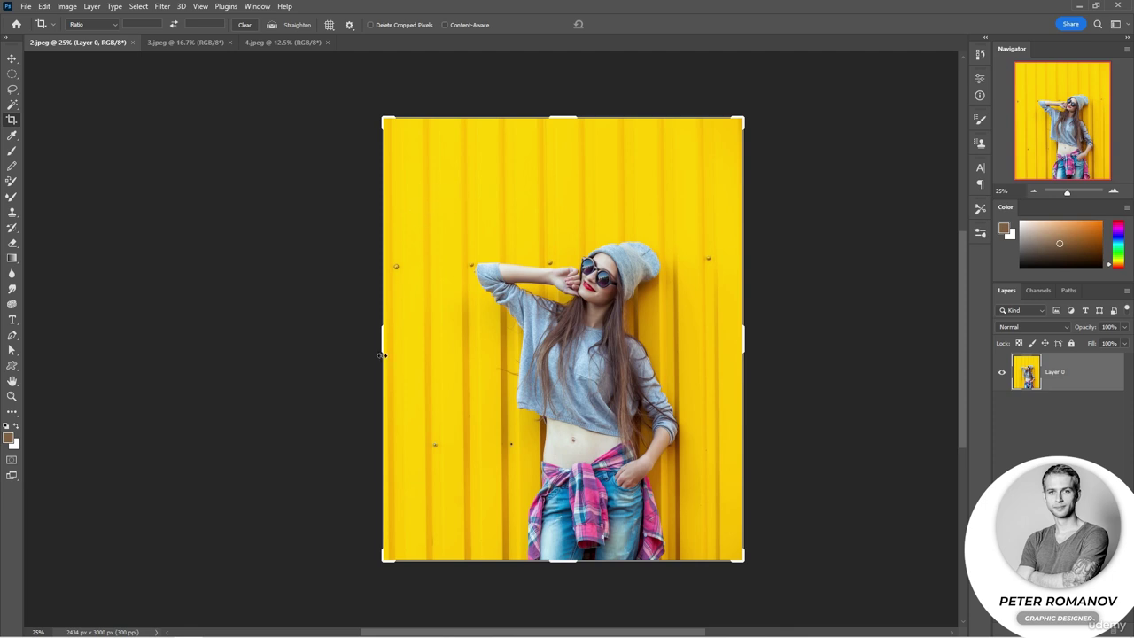
drag(381, 354, 324, 348)
drag(809, 334, 883, 344)
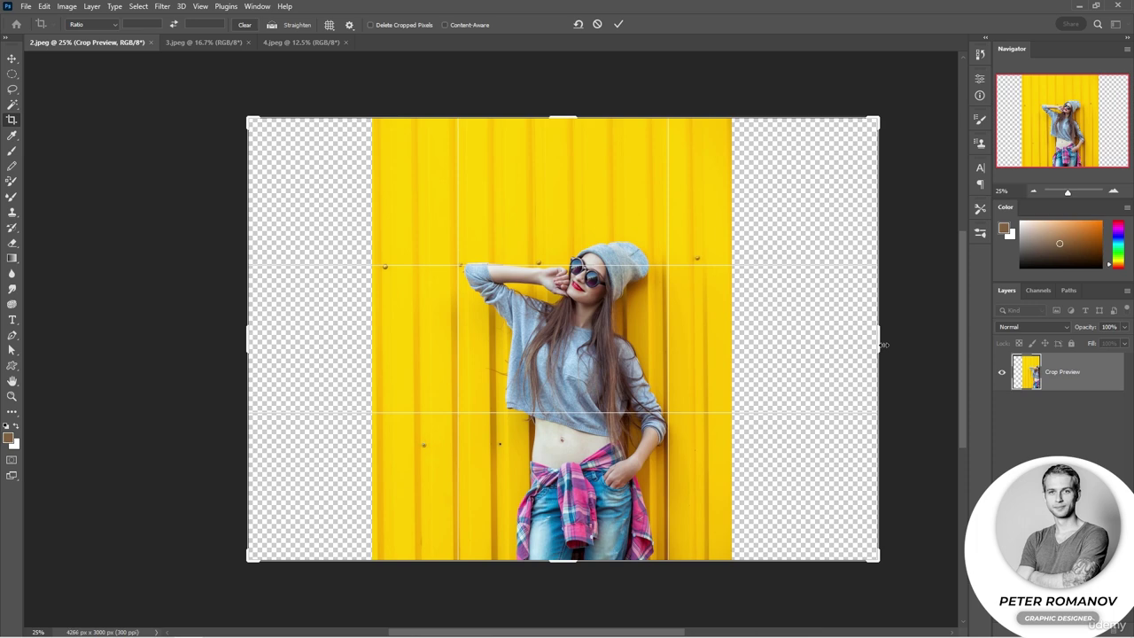
drag(883, 345, 865, 335)
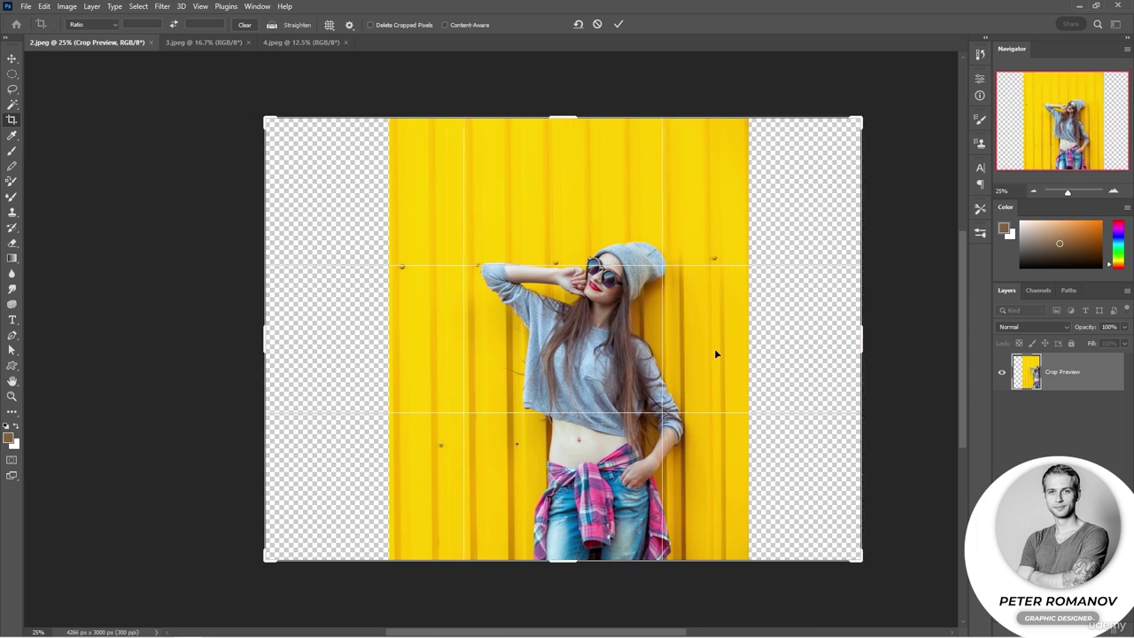
drag(276, 336, 273, 336)
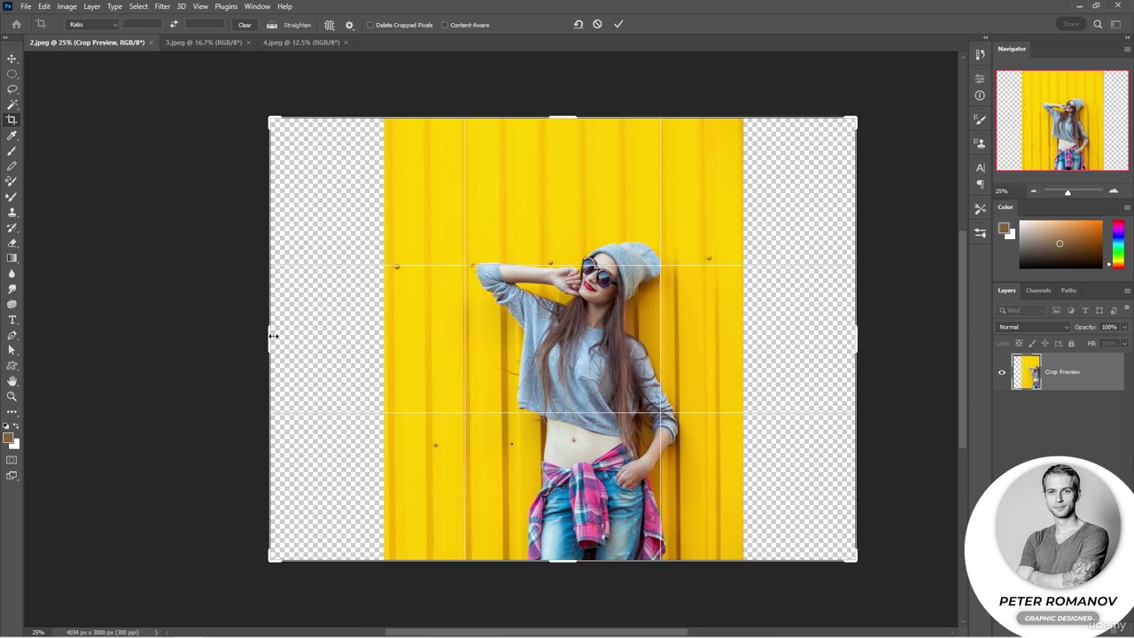
key(Return)
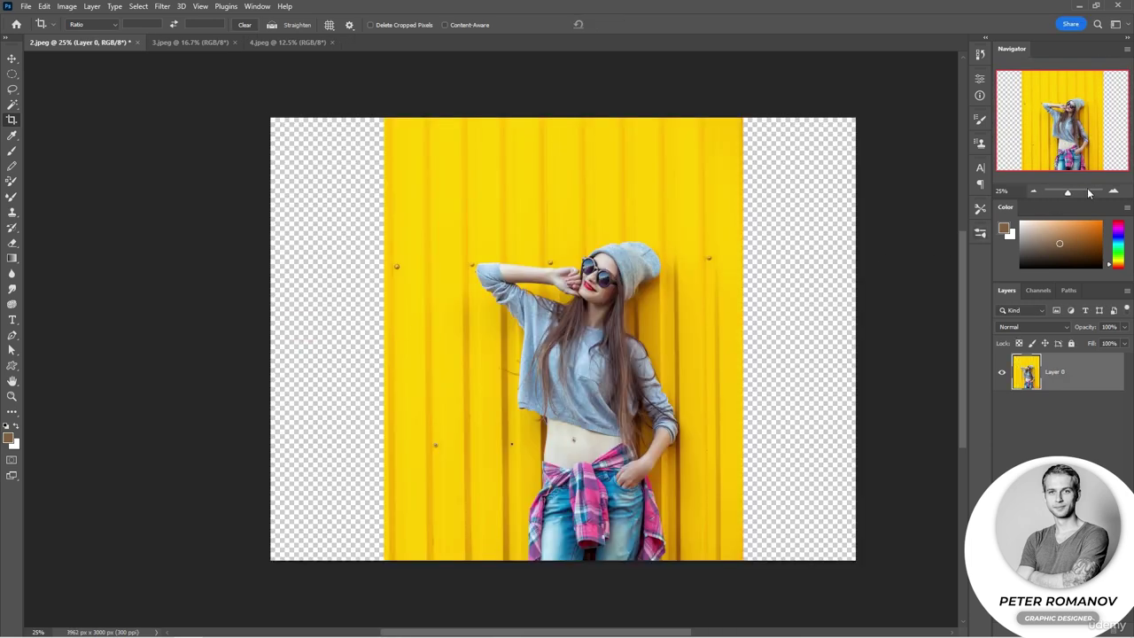
Step: Stretch the photo layer with Content-Aware Scale to about 134% width, with skin tones protected and a narrow gap left on each side
drag(1068, 194, 1070, 197)
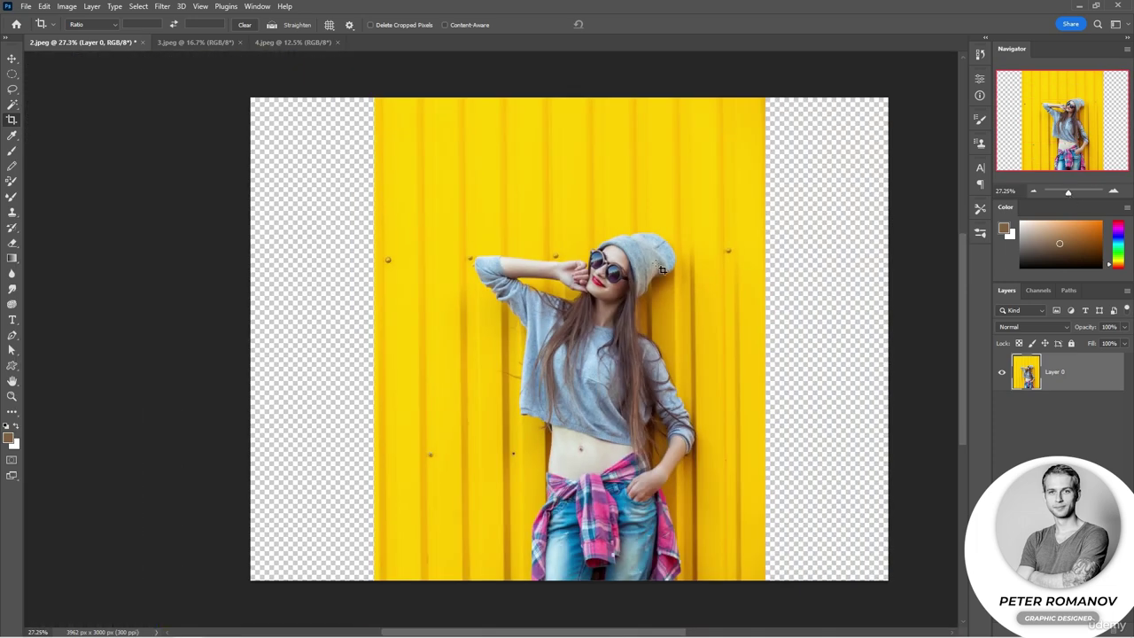
click(47, 7)
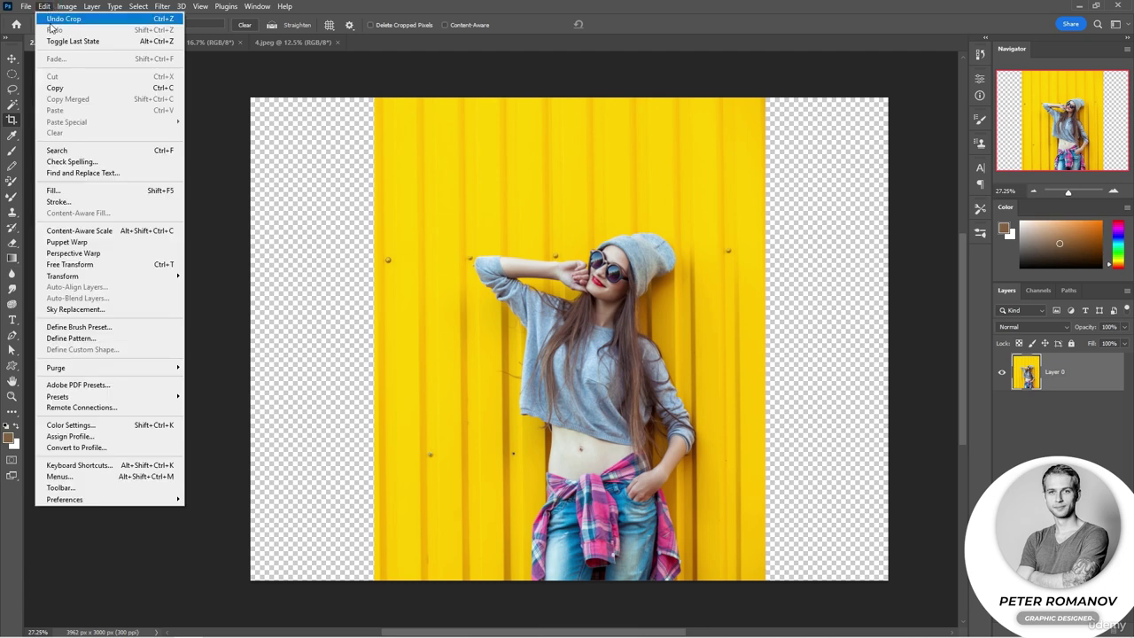
click(86, 232)
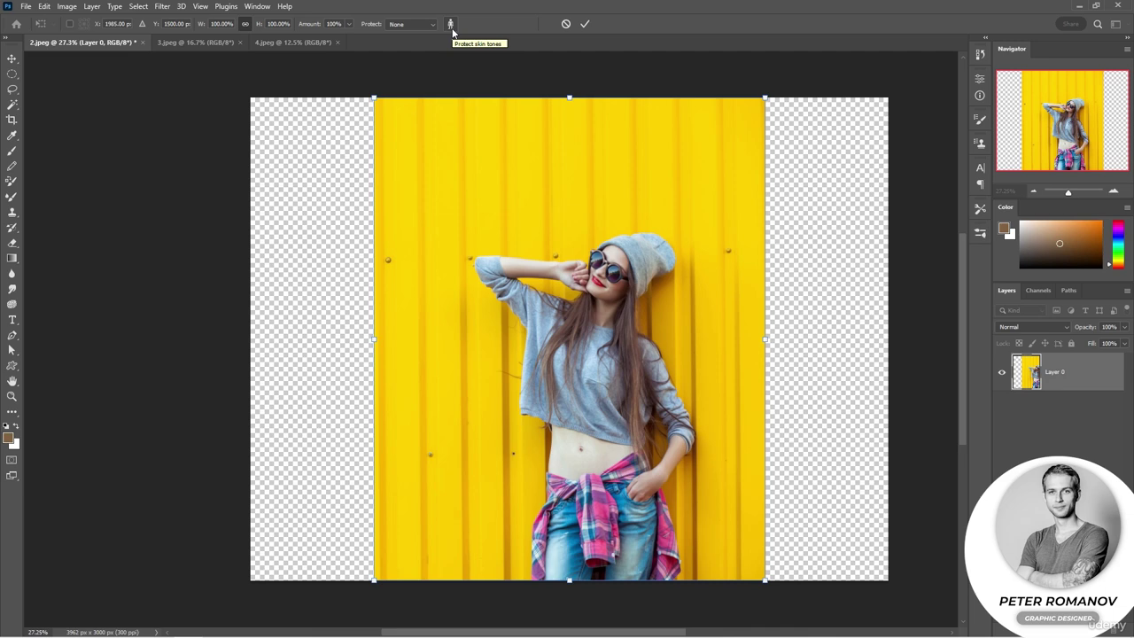
click(450, 25)
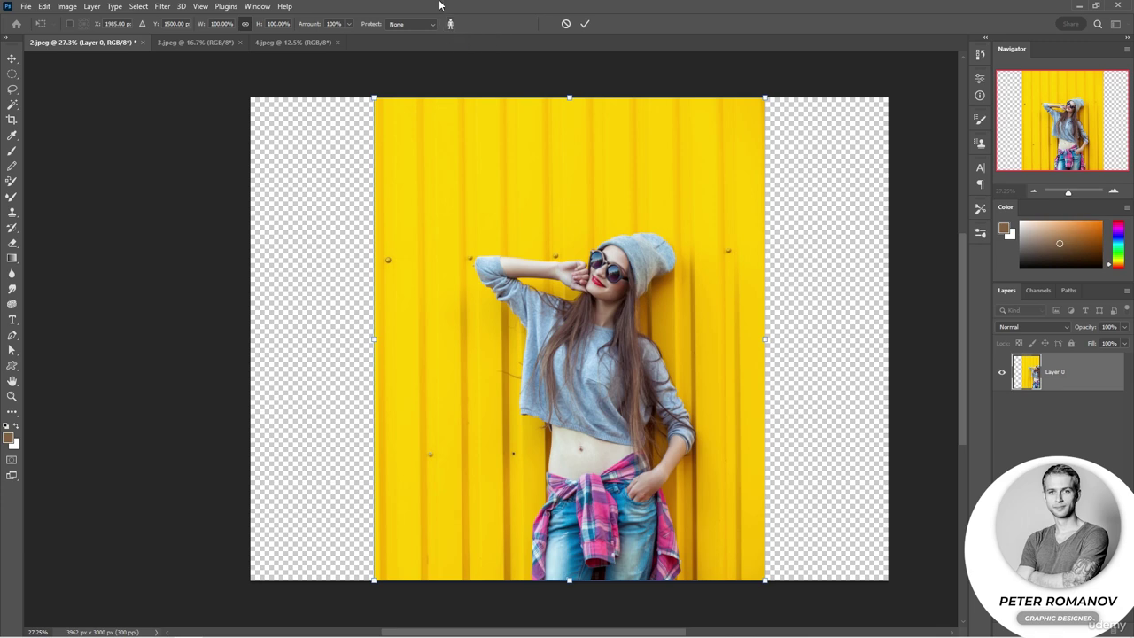
click(450, 24)
drag(373, 343, 250, 341)
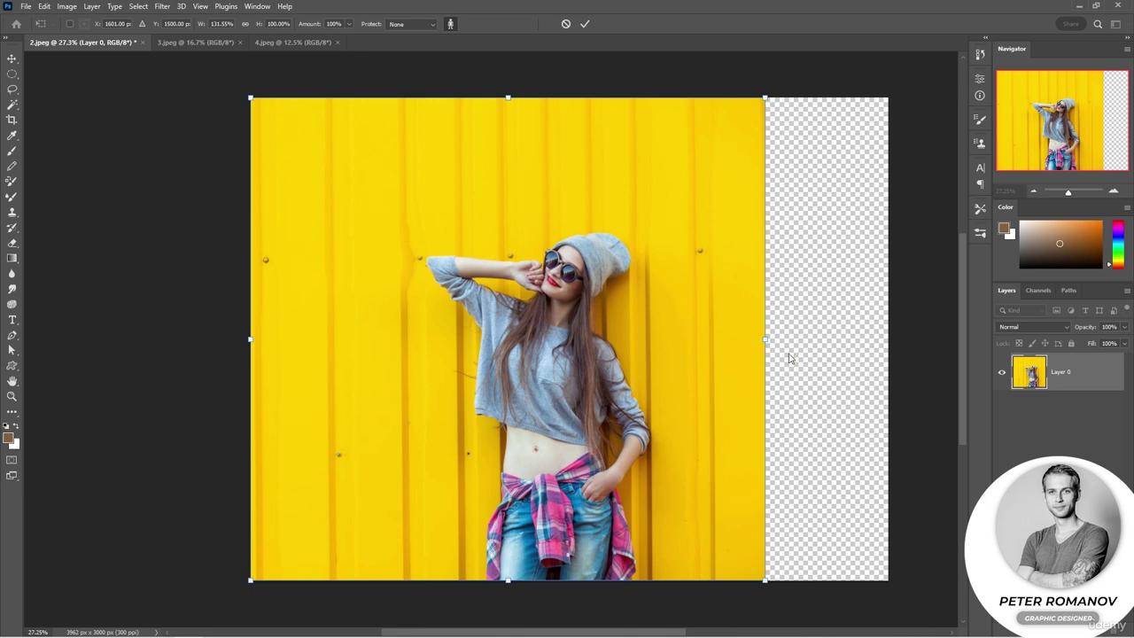
drag(764, 339, 848, 347)
drag(254, 342, 348, 341)
drag(847, 341, 887, 341)
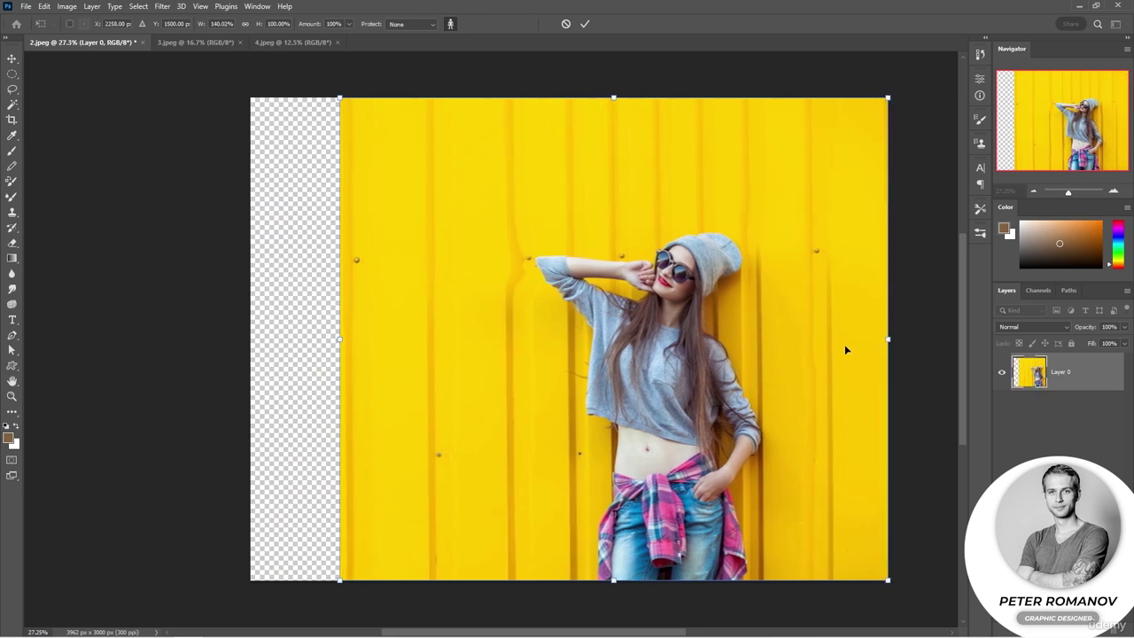
drag(527, 331, 506, 327)
mouse_move(863, 337)
mouse_down()
mouse_move(887, 339)
mouse_move(802, 342)
mouse_move(876, 339)
mouse_move(833, 338)
mouse_move(851, 341)
mouse_up()
drag(286, 337, 331, 344)
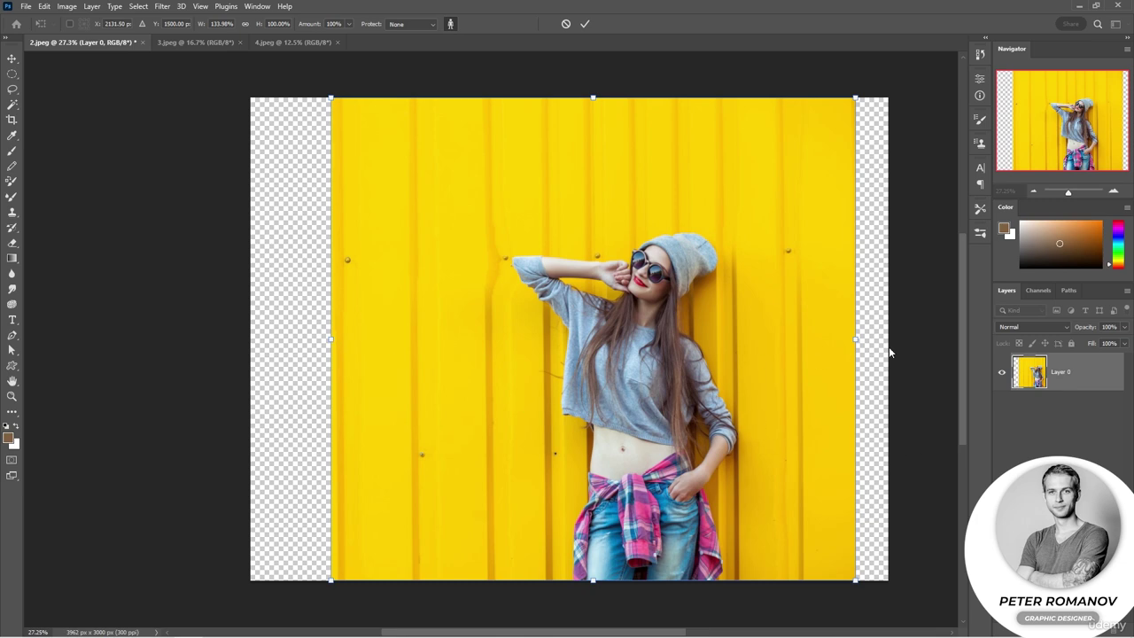
key(Return)
Step: Copy a full-height strip of yellow wall from the left of Layer 0 to a new layer and move it over the left gap
key(c)
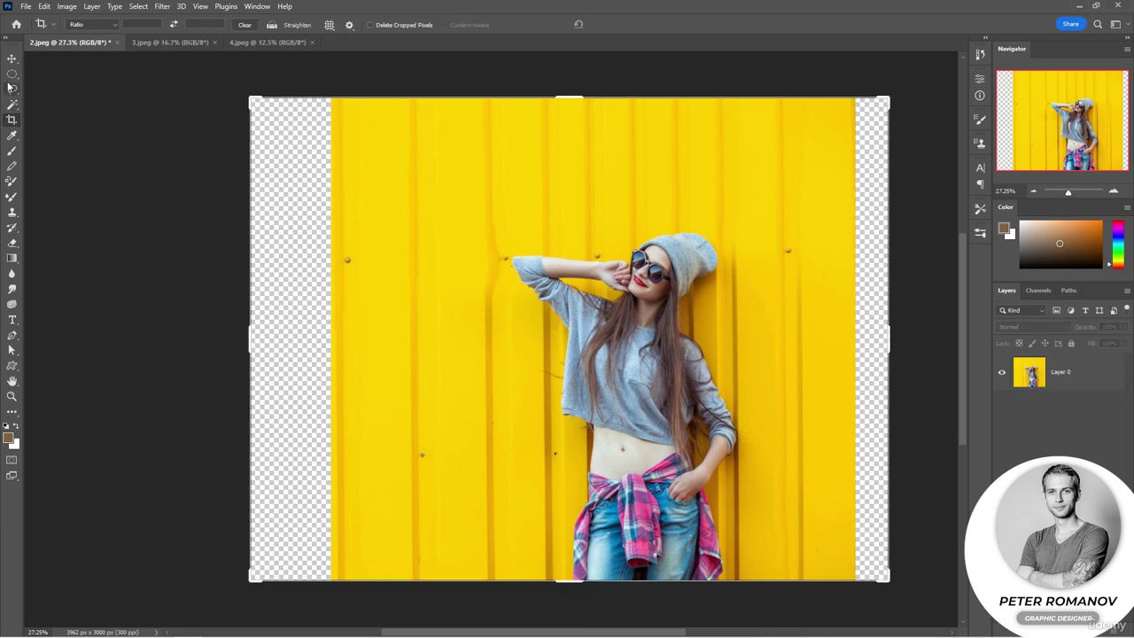
click(12, 74)
drag(252, 99, 461, 585)
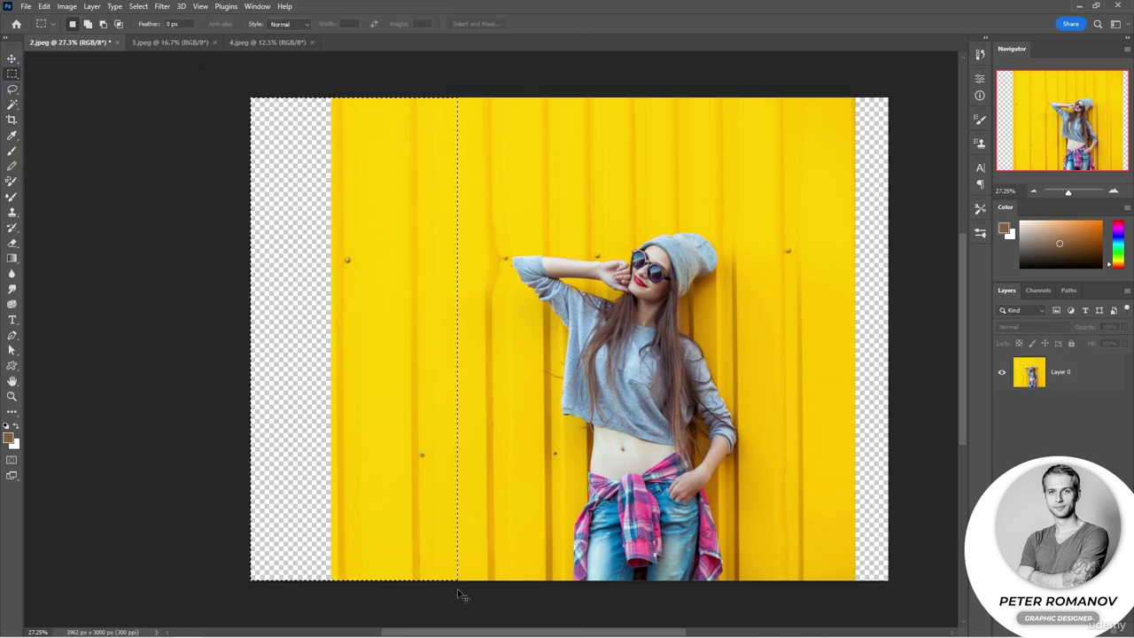
click(1060, 379)
key(ctrl+j)
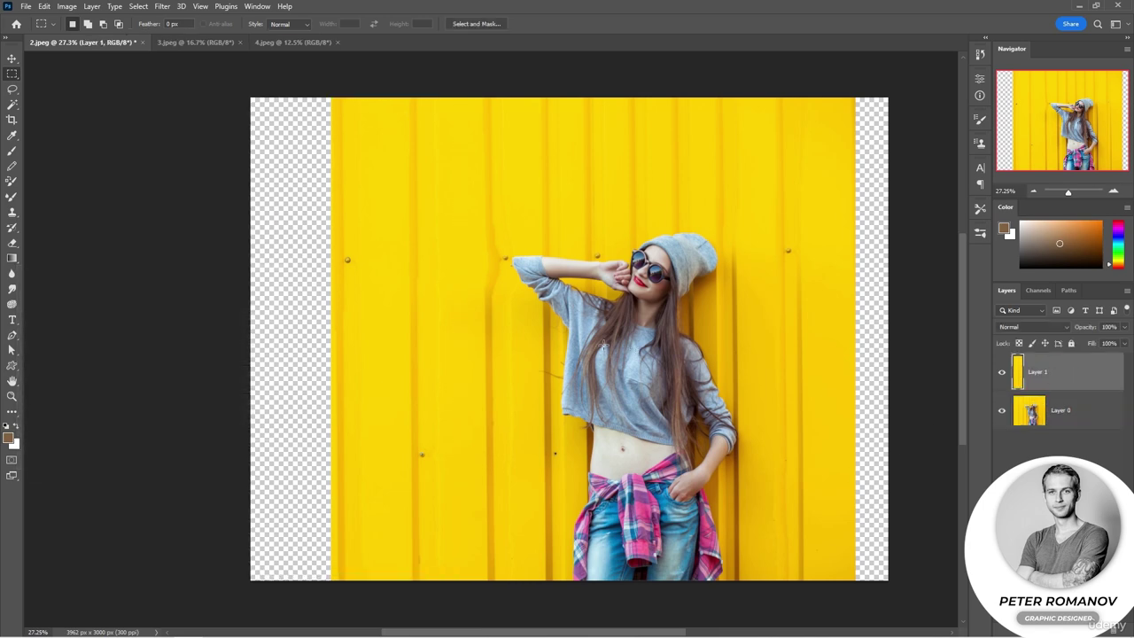
key(v)
drag(388, 355, 308, 357)
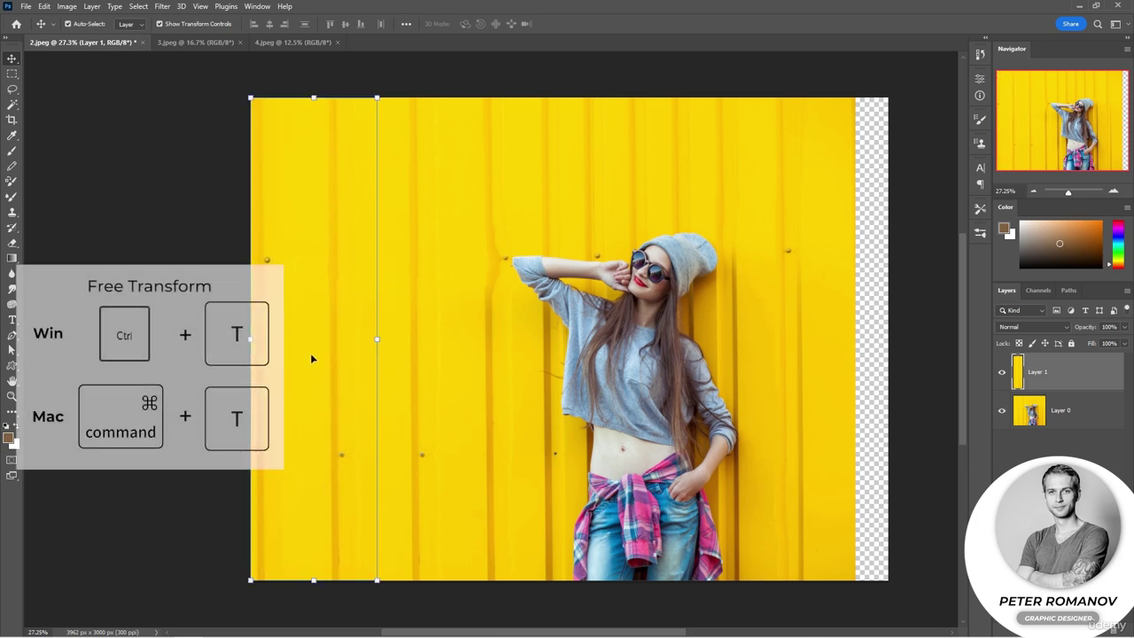
click(470, 616)
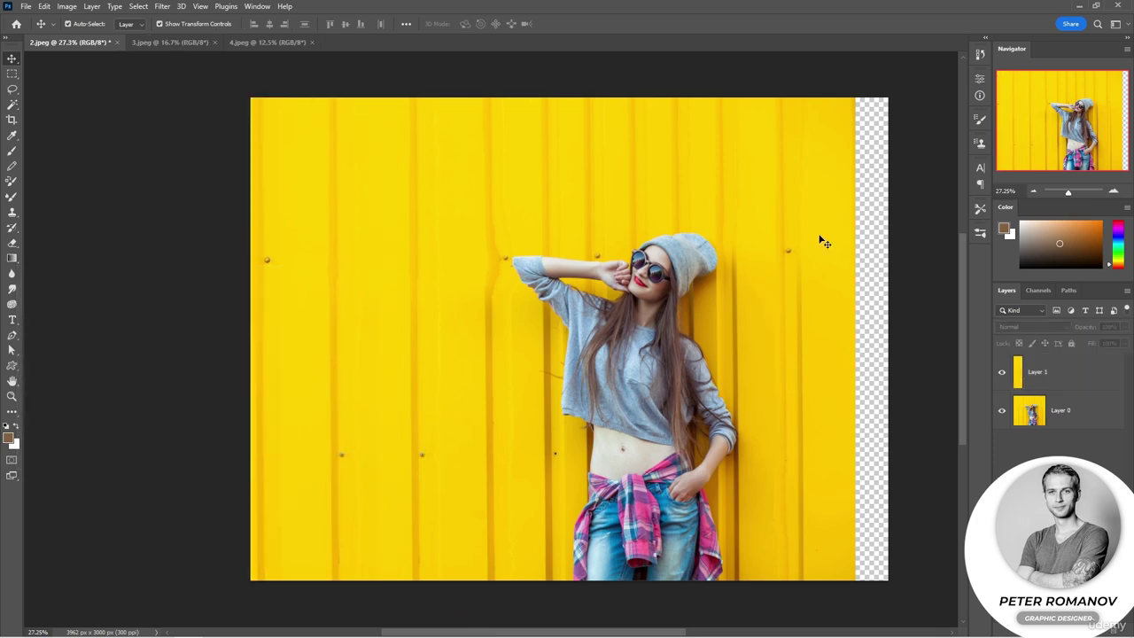
Step: Copy the right-hand strip of yellow wall from Layer 0 to a new layer and move it over the right gap
click(11, 73)
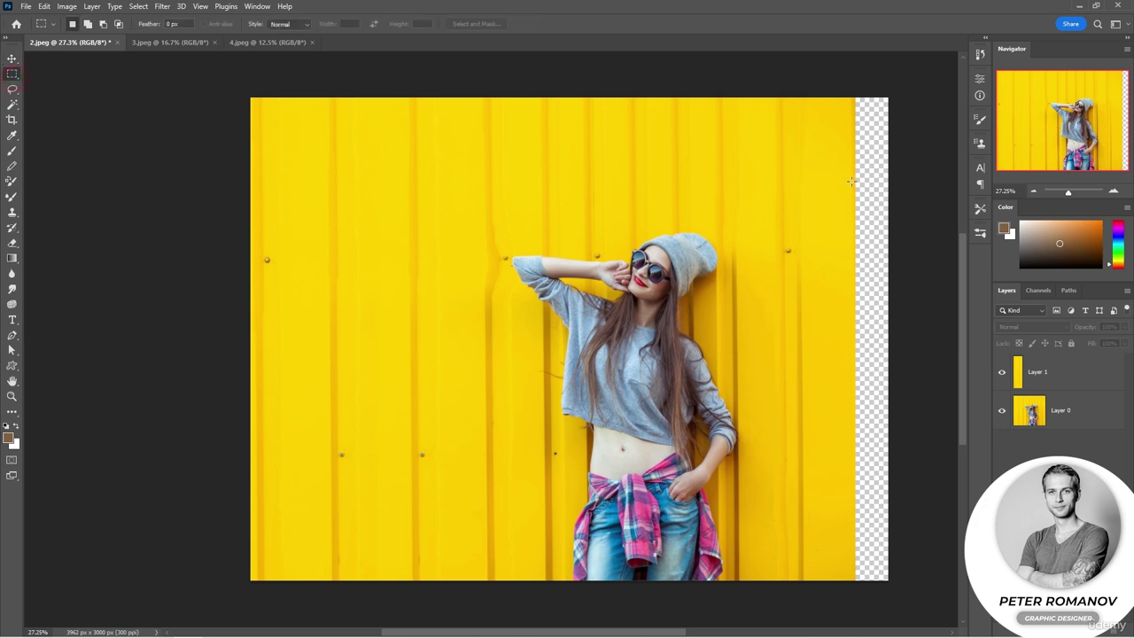
click(1070, 417)
drag(896, 95, 776, 593)
key(ctrl+j)
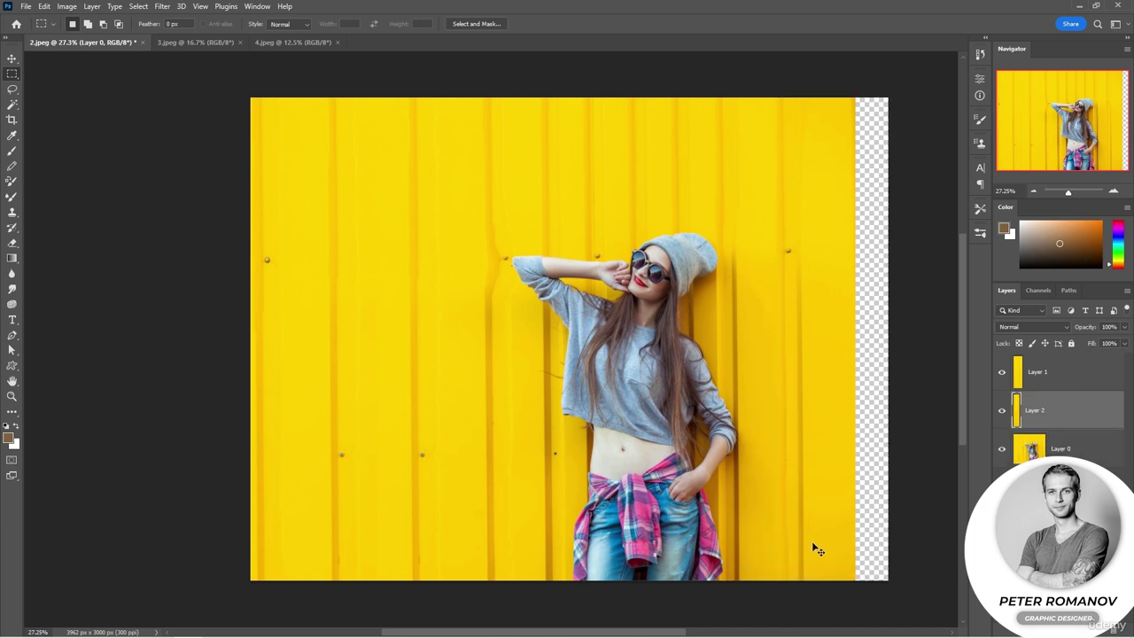
key(v)
drag(822, 424, 893, 429)
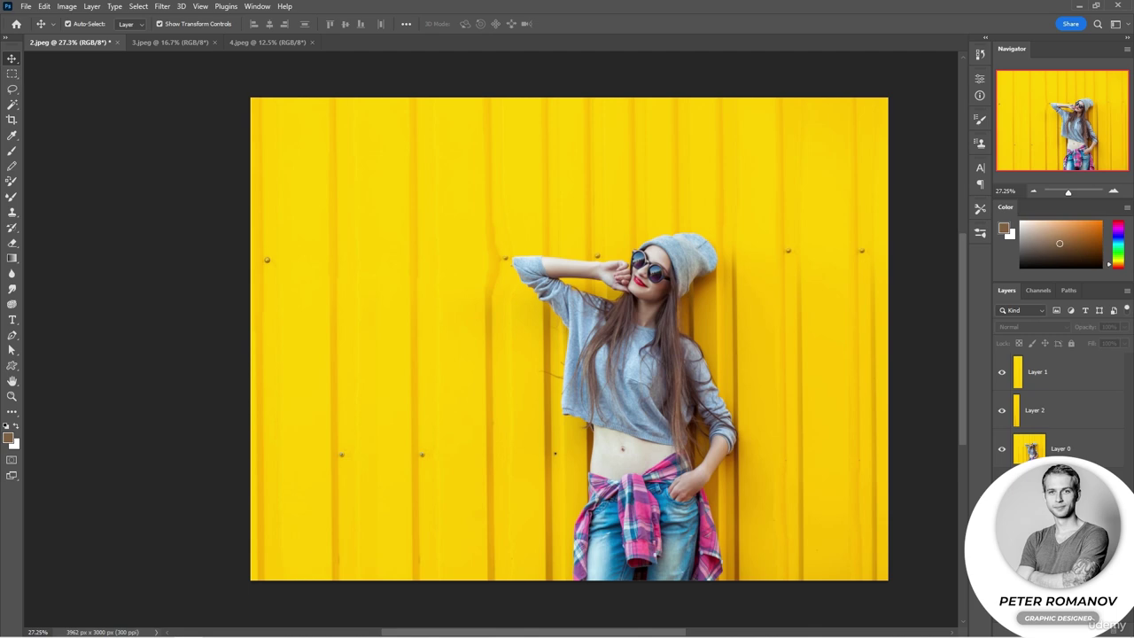
key(m)
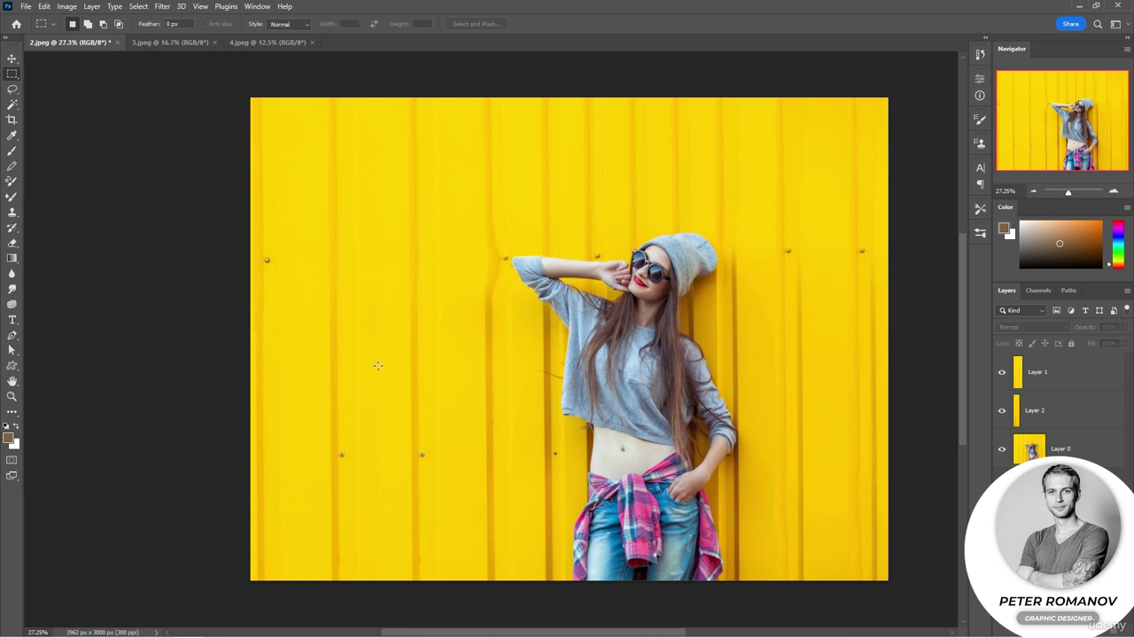
Step: Switch to 3.jpeg and use Crop to extend its canvas on both sides to about 4628 px wide
click(161, 42)
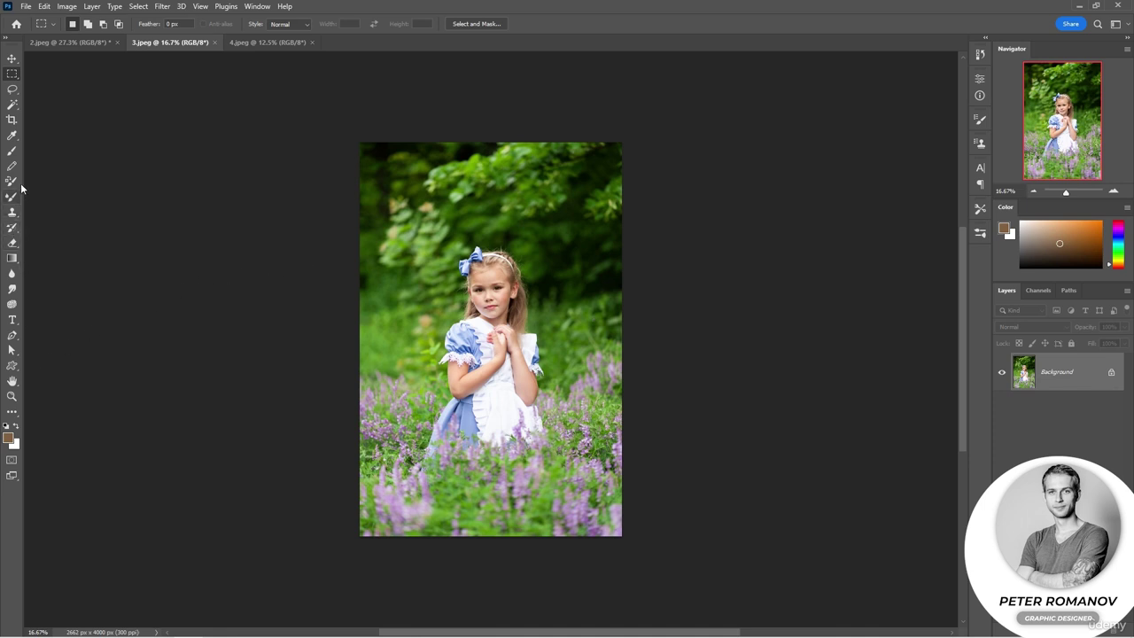
click(12, 120)
drag(631, 339, 670, 341)
drag(317, 337, 259, 339)
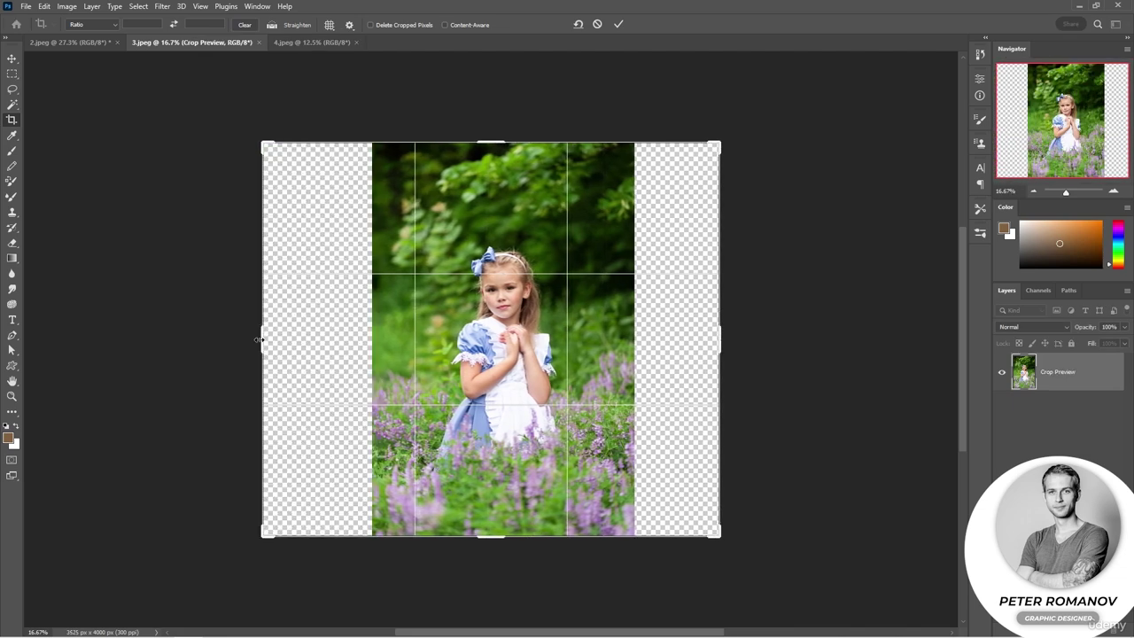
key(Return)
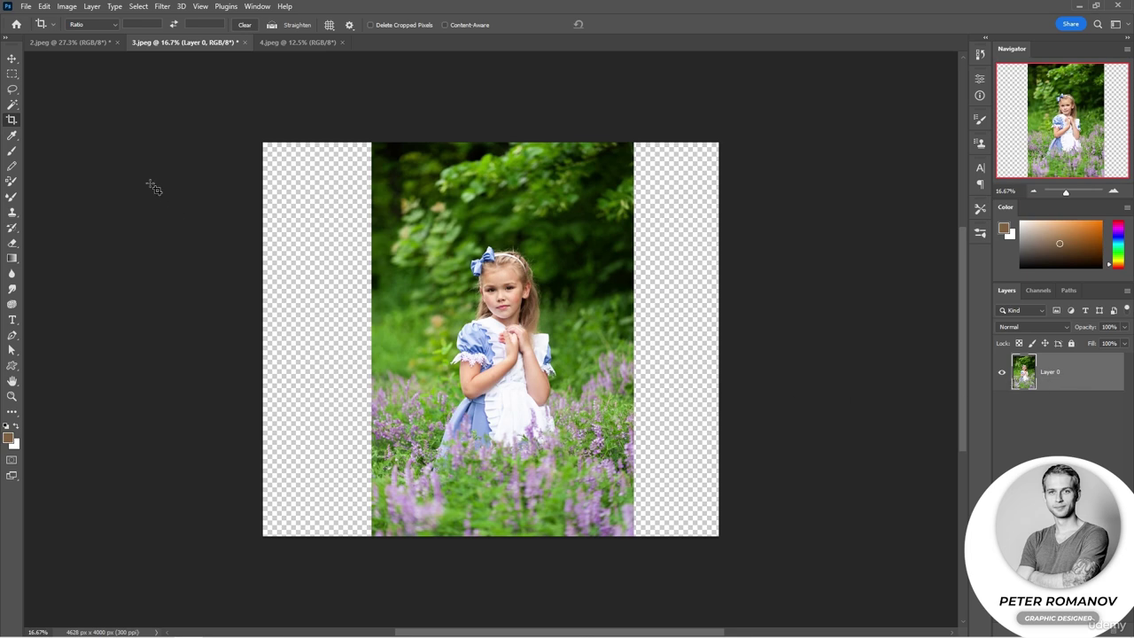
Step: Try to stretch the girl photo in both directions with Content-Aware Scale to about 170% width, with skin tones protected
click(44, 6)
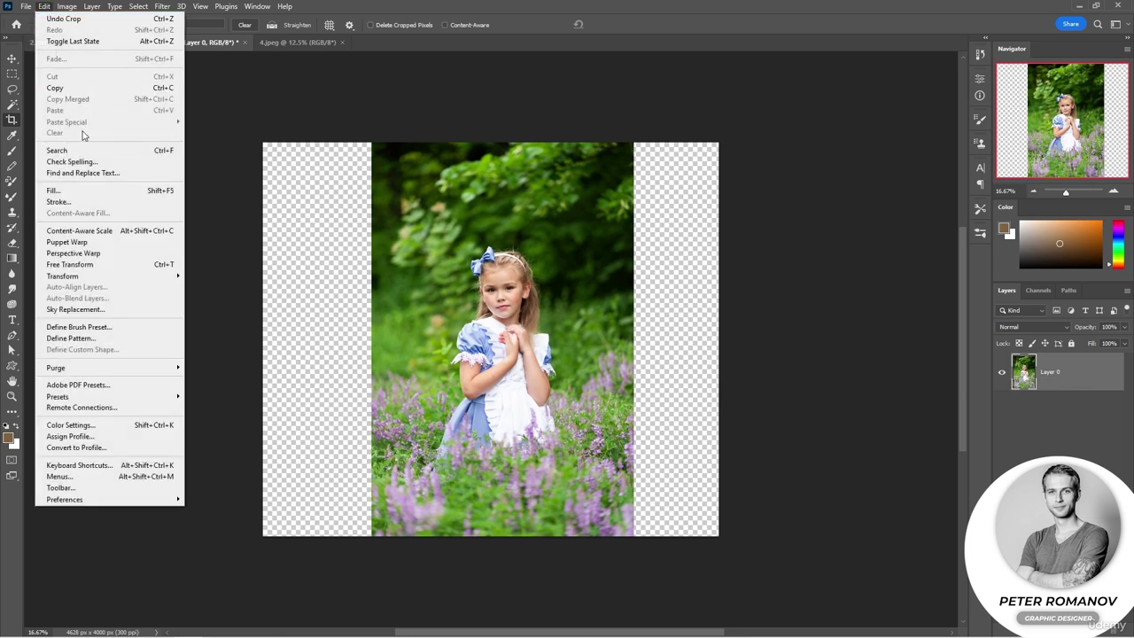
click(93, 231)
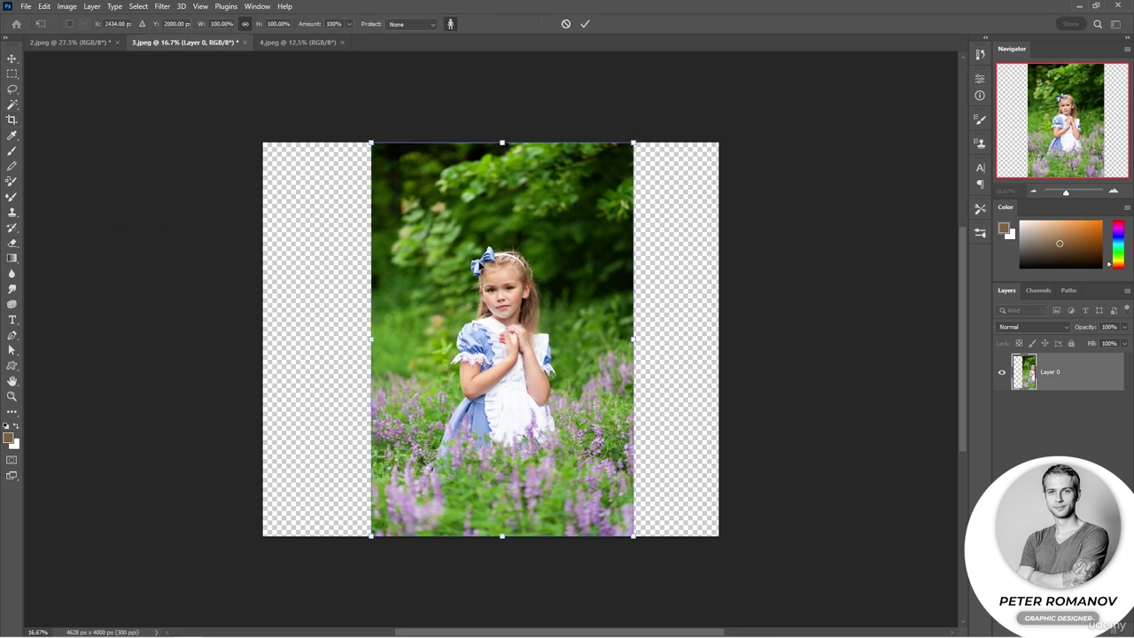
drag(369, 340, 263, 339)
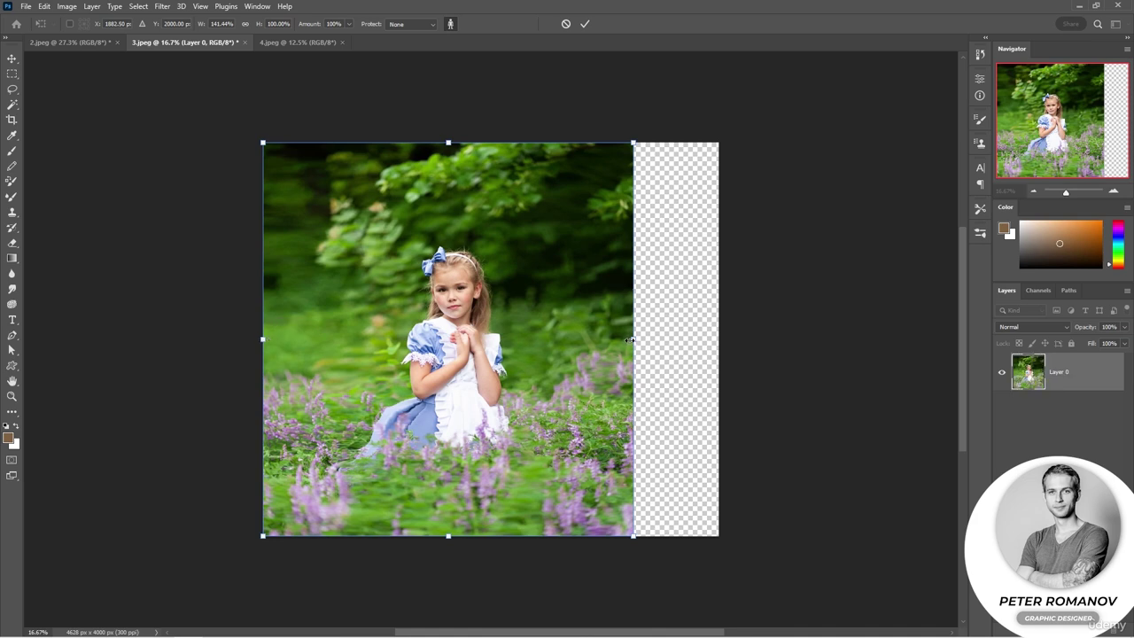
drag(629, 340, 708, 340)
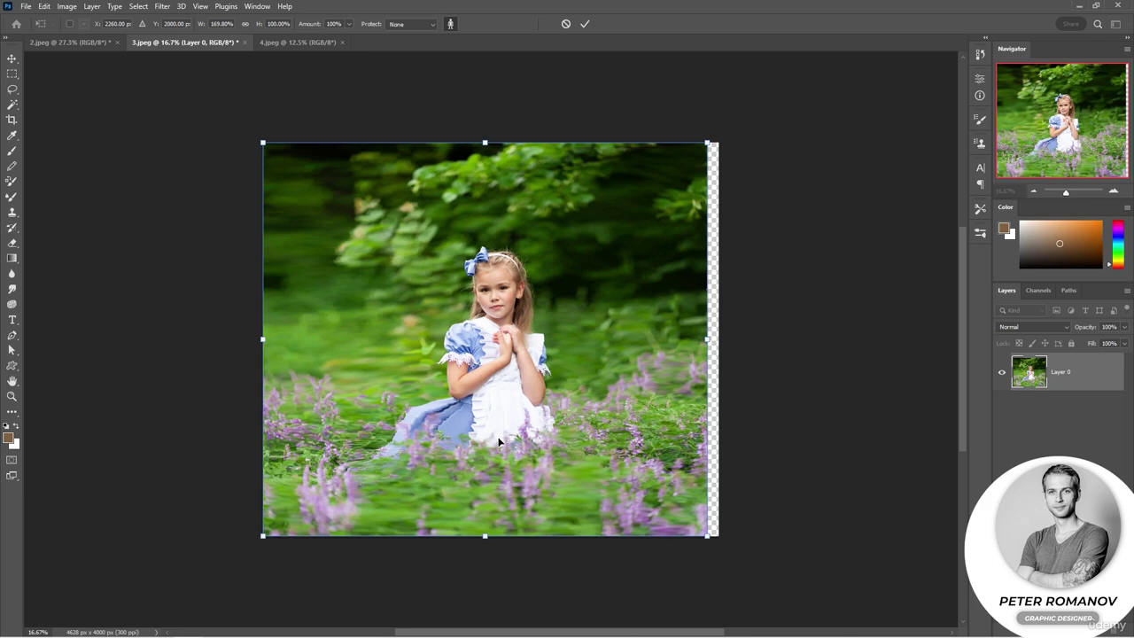
key(Escape)
Step: Draw a loose freehand Lasso selection around the girl with a 5 px feather
key(c)
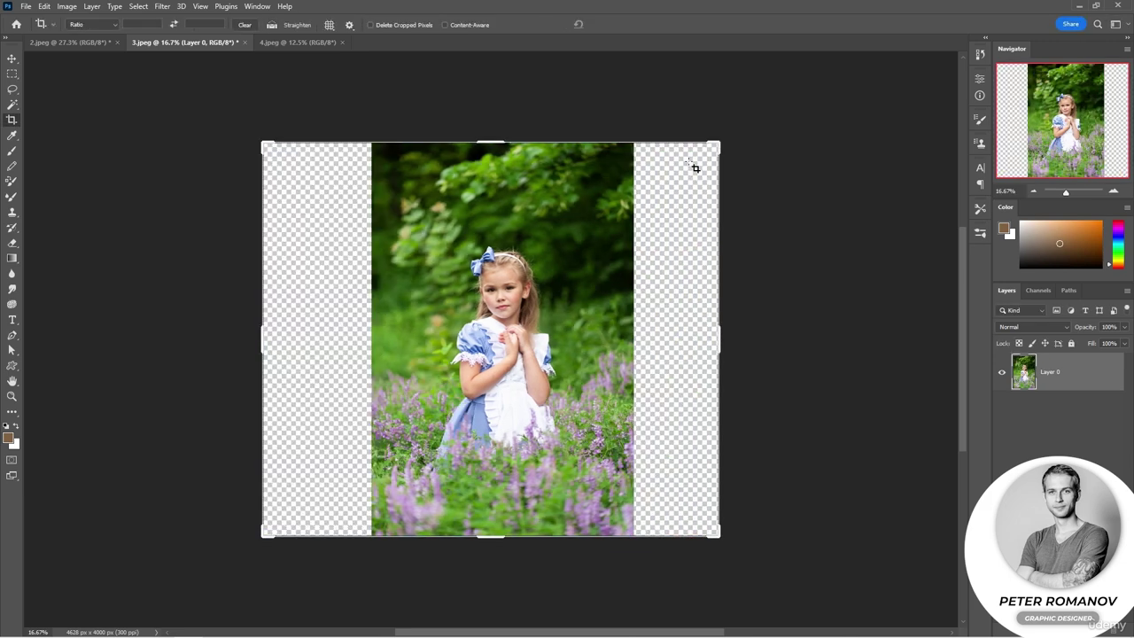
click(11, 59)
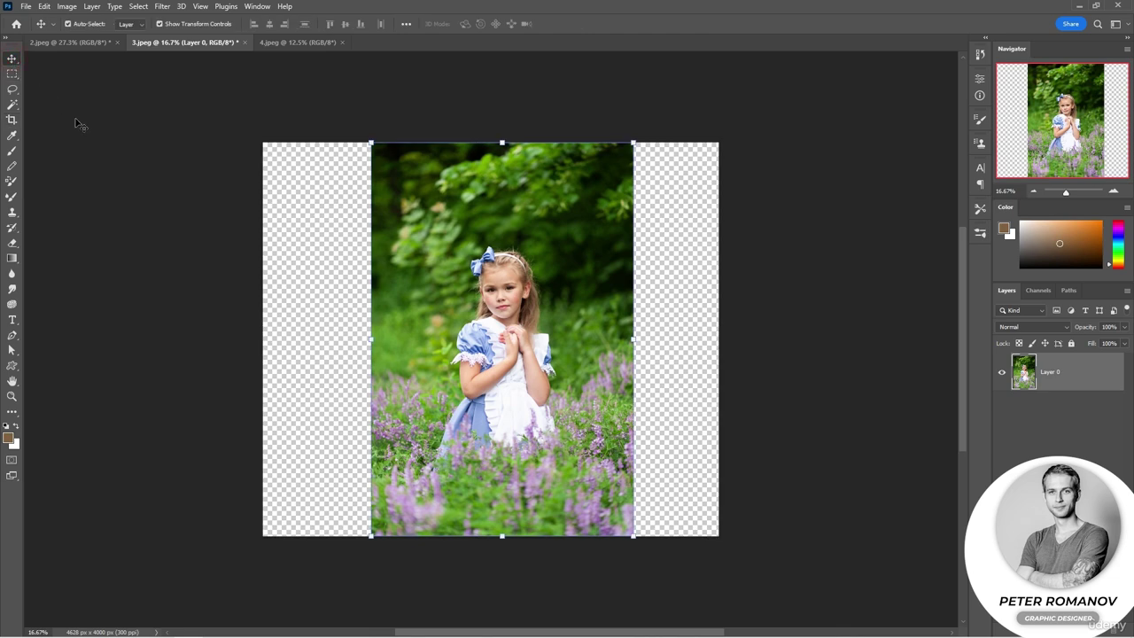
click(12, 90)
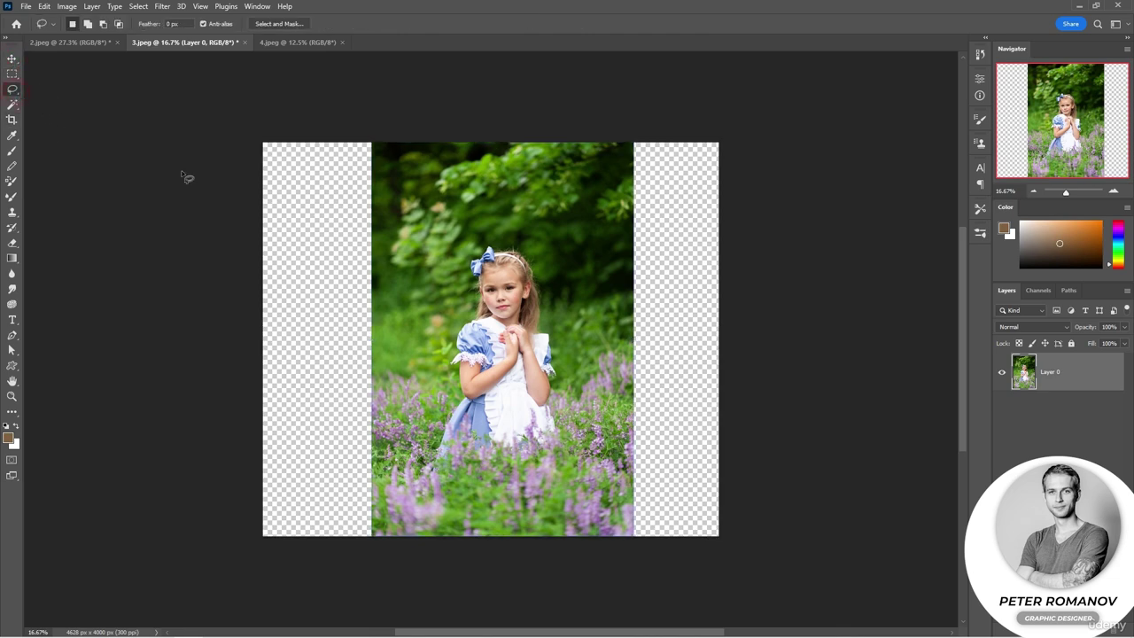
drag(147, 30, 177, 33)
scroll(507, 335, up, 2)
mouse_move(500, 216)
mouse_down()
mouse_move(454, 254)
mouse_move(436, 413)
mouse_move(403, 527)
mouse_move(515, 506)
mouse_move(591, 452)
mouse_move(584, 379)
mouse_move(519, 212)
mouse_up()
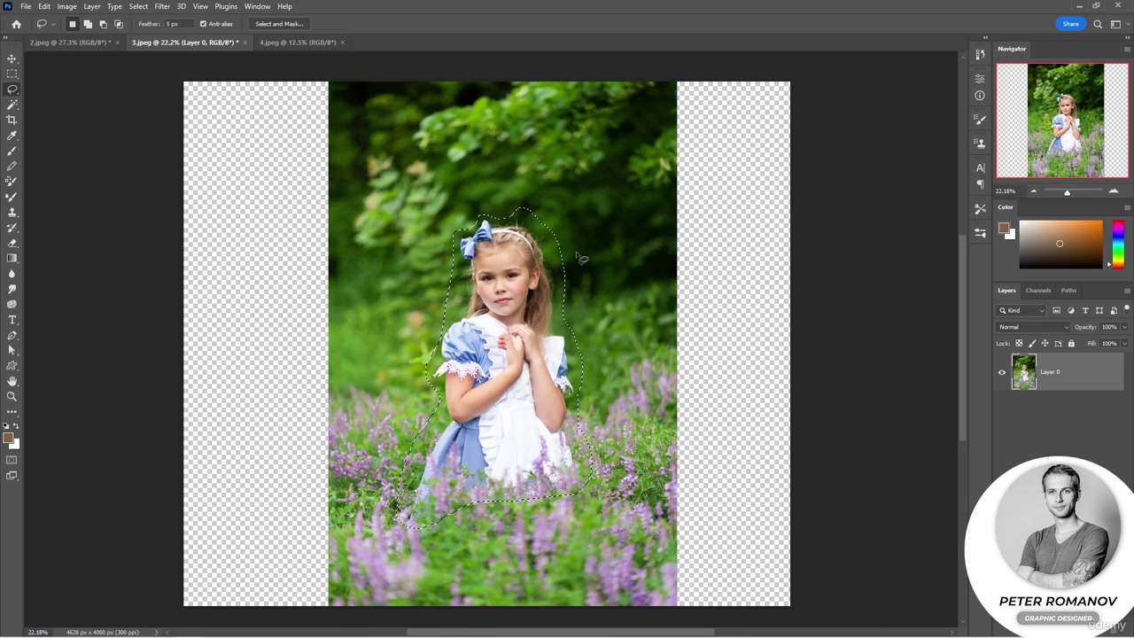
Step: Save the Lasso selection around the girl as a new channel named 1 and check it in the channel list
right_click(514, 313)
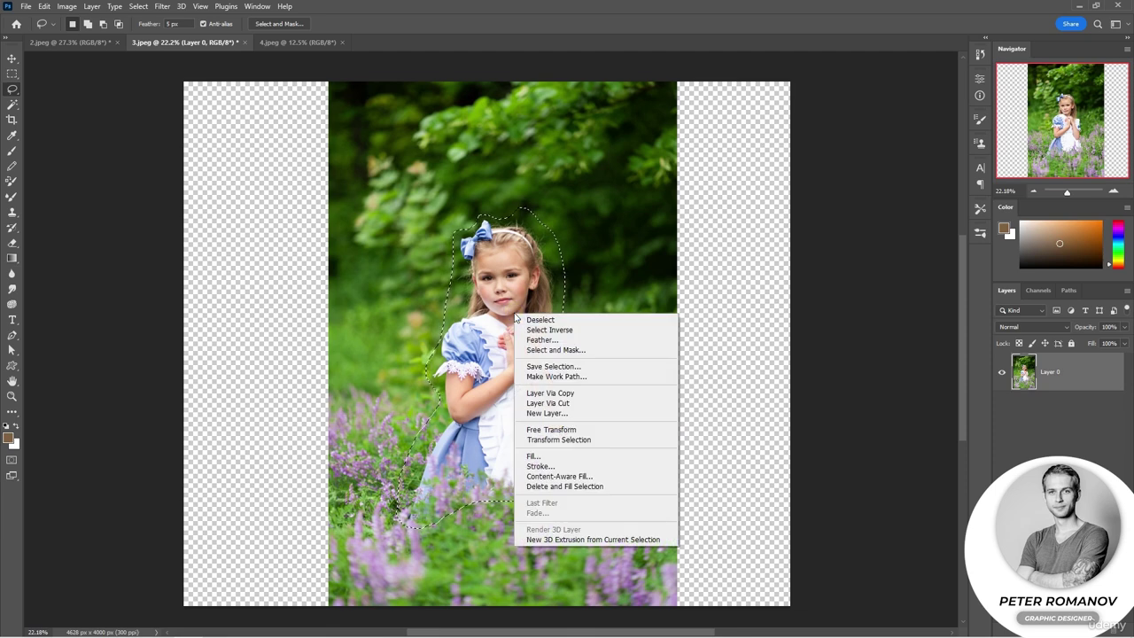
click(535, 367)
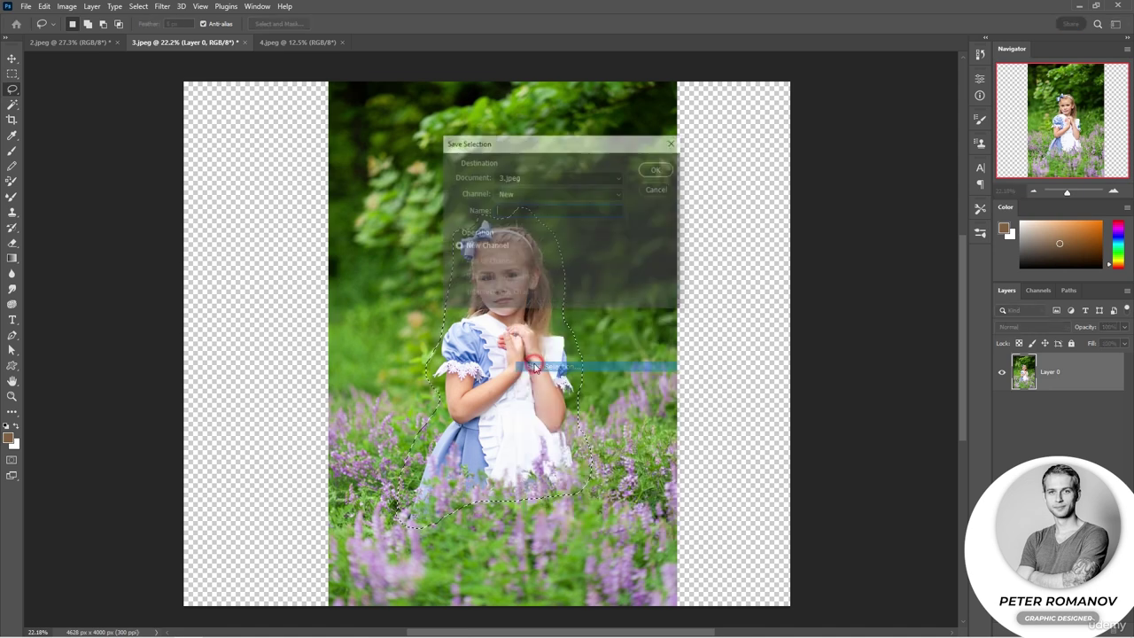
text(1)
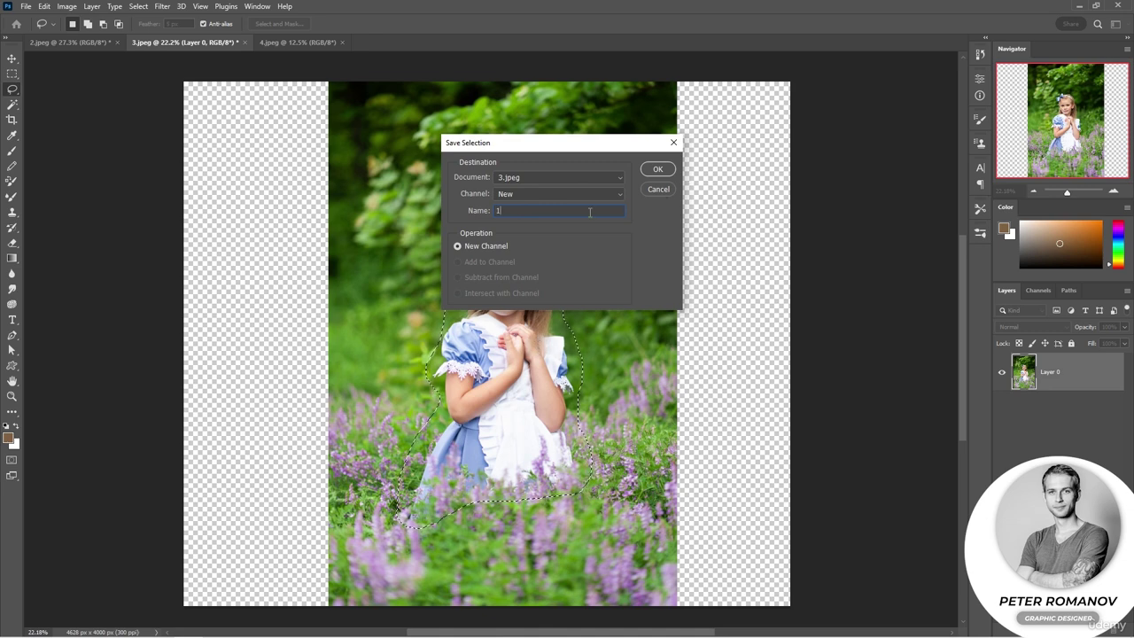
click(654, 170)
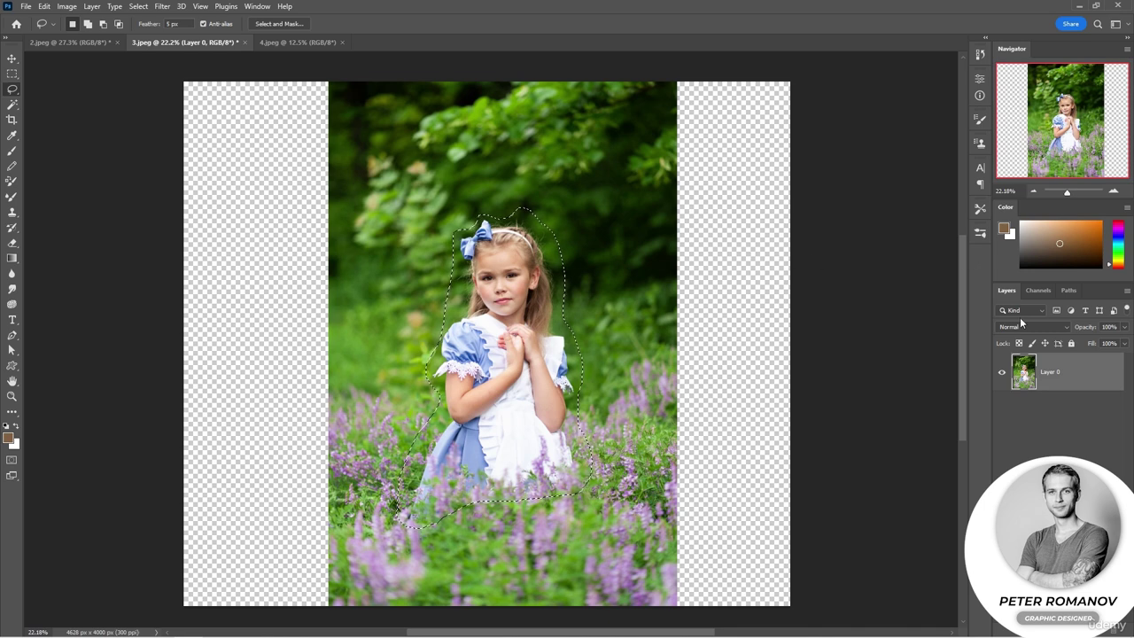
click(1038, 291)
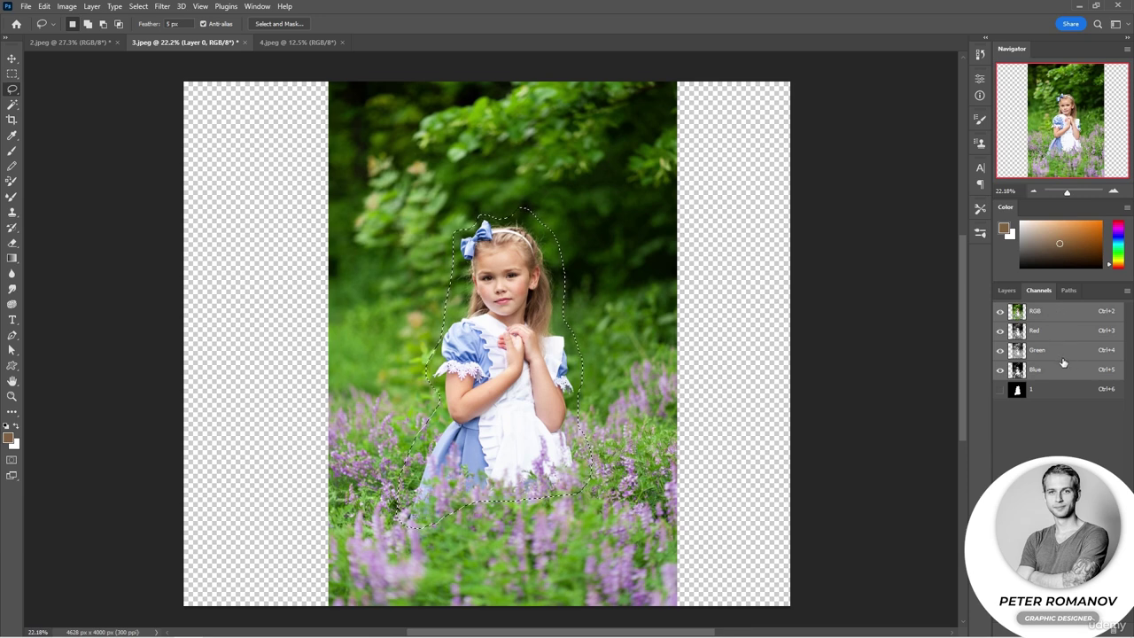
Step: Clear the selection around the girl and start Content-Aware Scale on the photo
key(ctrl+d)
click(43, 6)
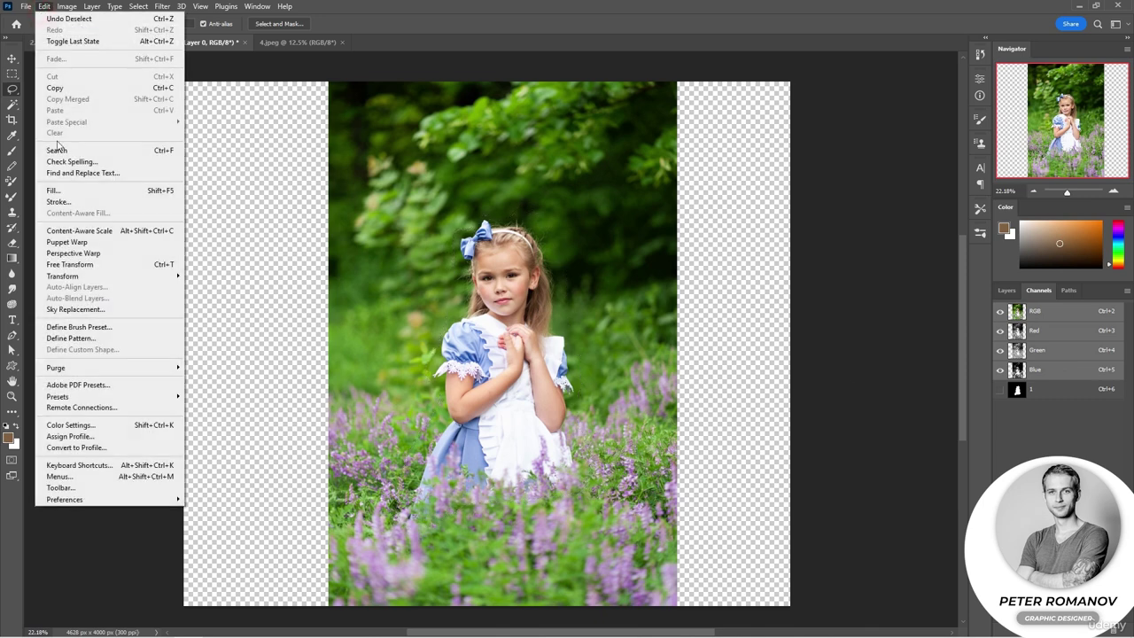
click(78, 231)
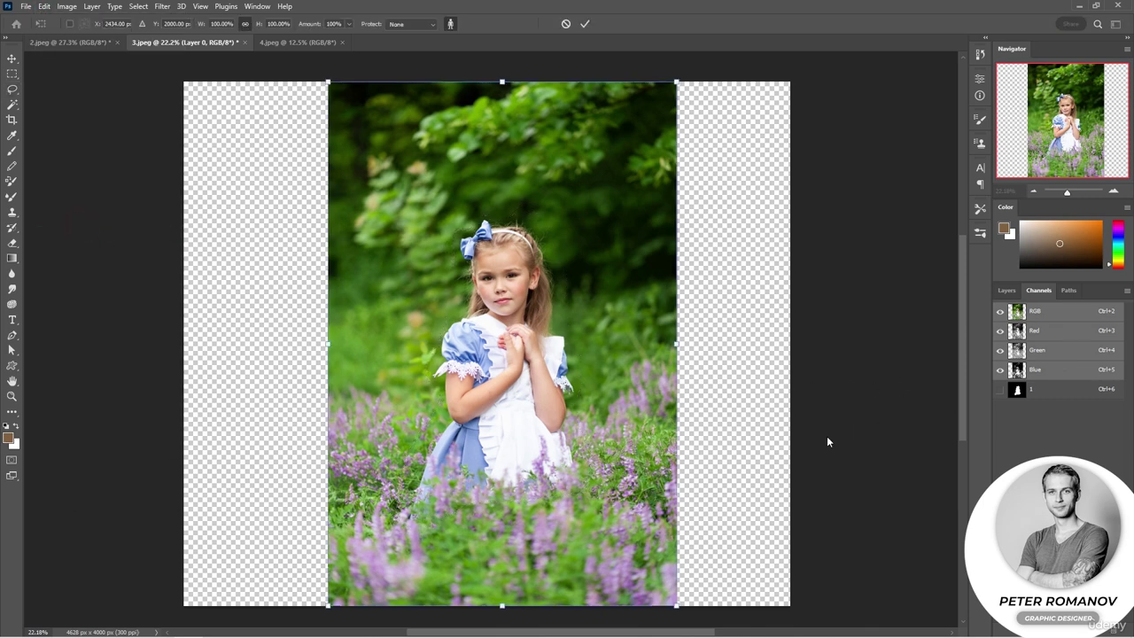
Step: Try stretching the photo in both directions to about 158% width with no protected channel, and undo both stretches
drag(676, 343, 789, 349)
drag(326, 344, 238, 343)
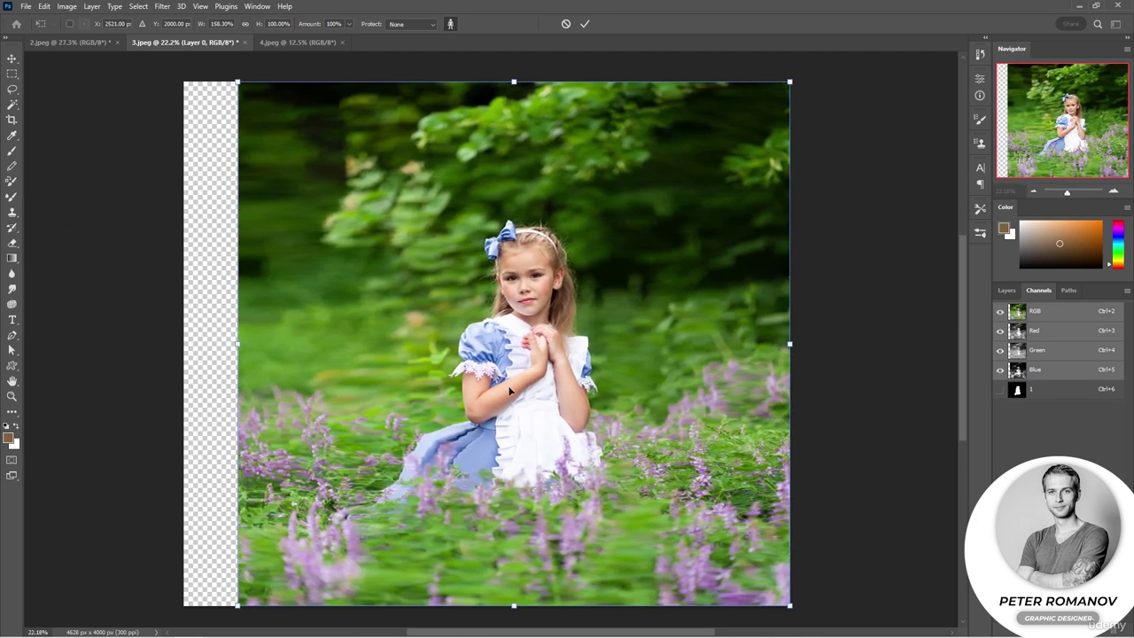
key(ctrl+z)
key(ctrl+z)
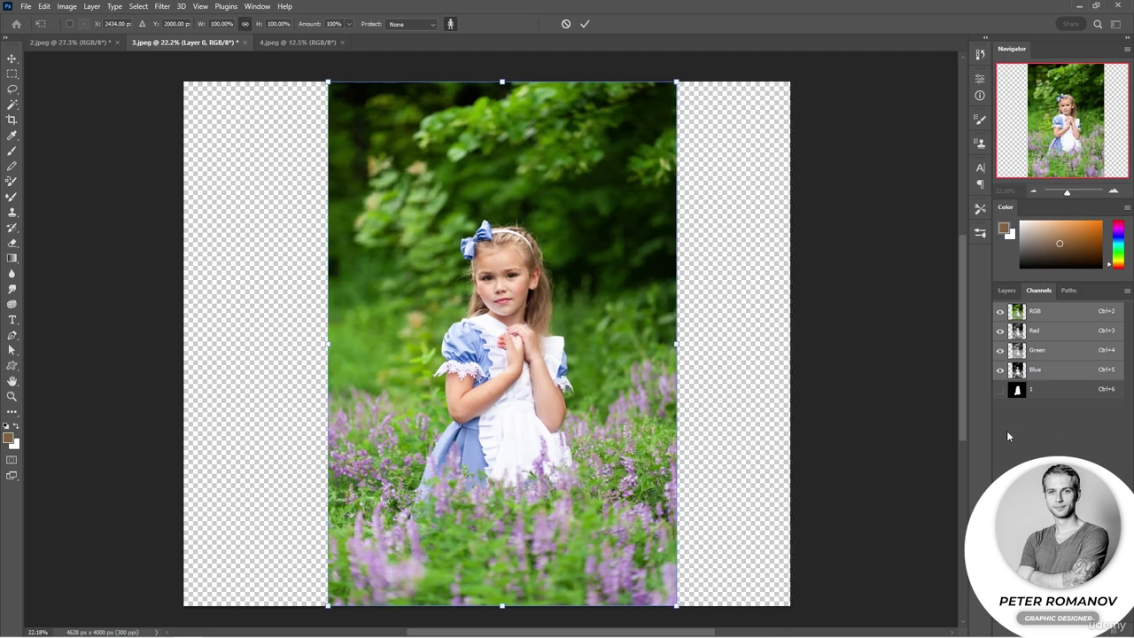
Step: Protect channel 1 and stretch the photo to both canvas edges, about 174% width, applying the Content-Aware Scale
click(432, 25)
click(428, 44)
drag(679, 342, 789, 344)
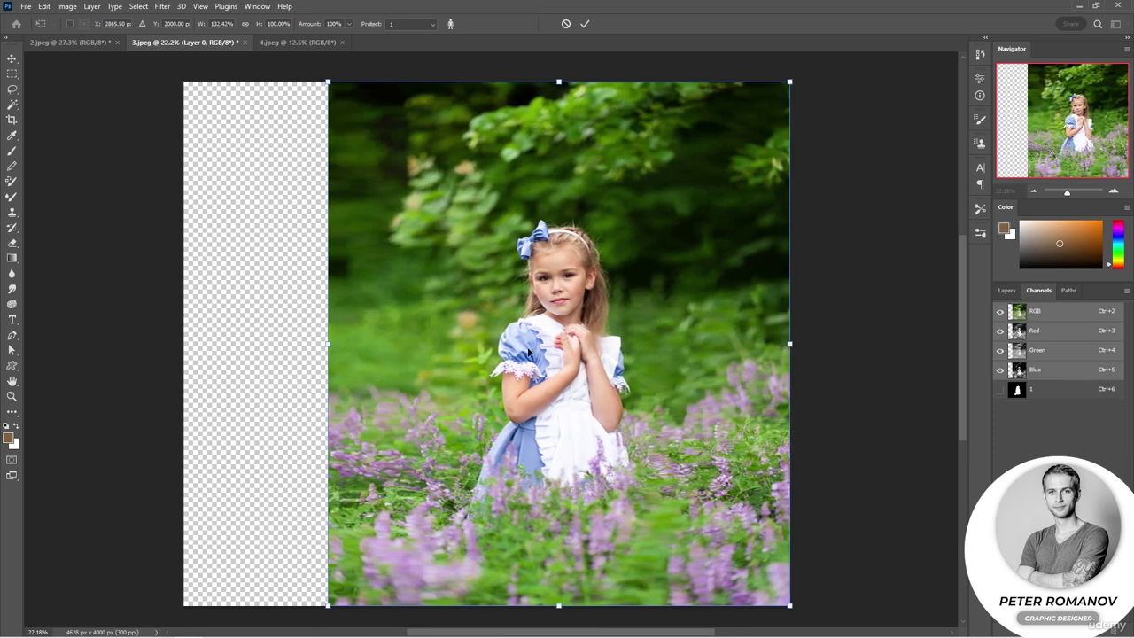
drag(327, 346, 184, 342)
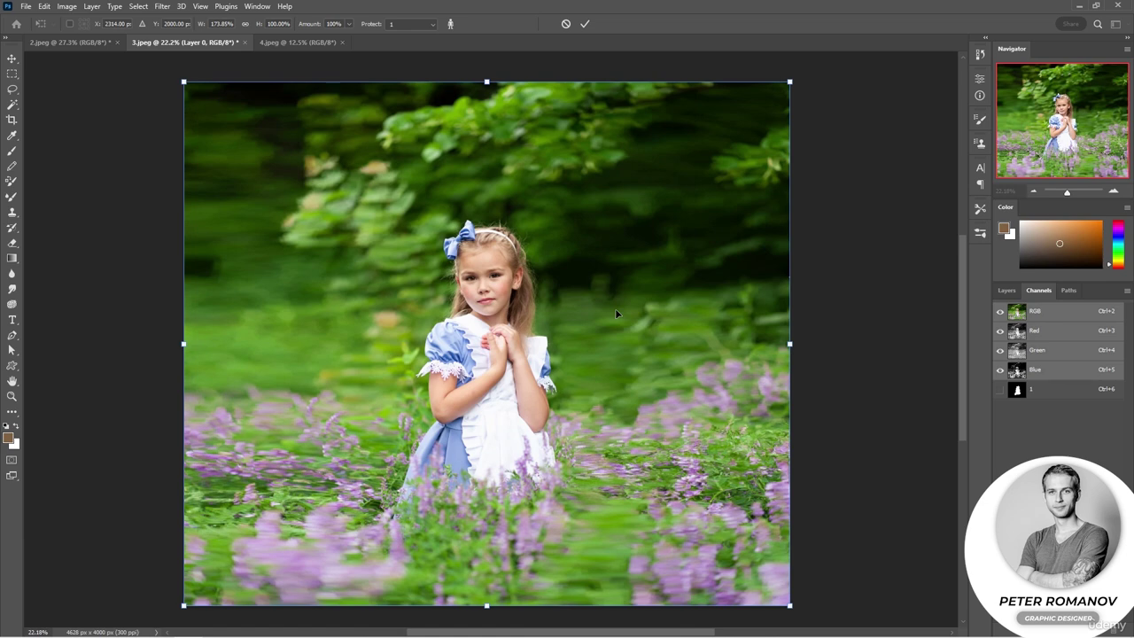
click(585, 25)
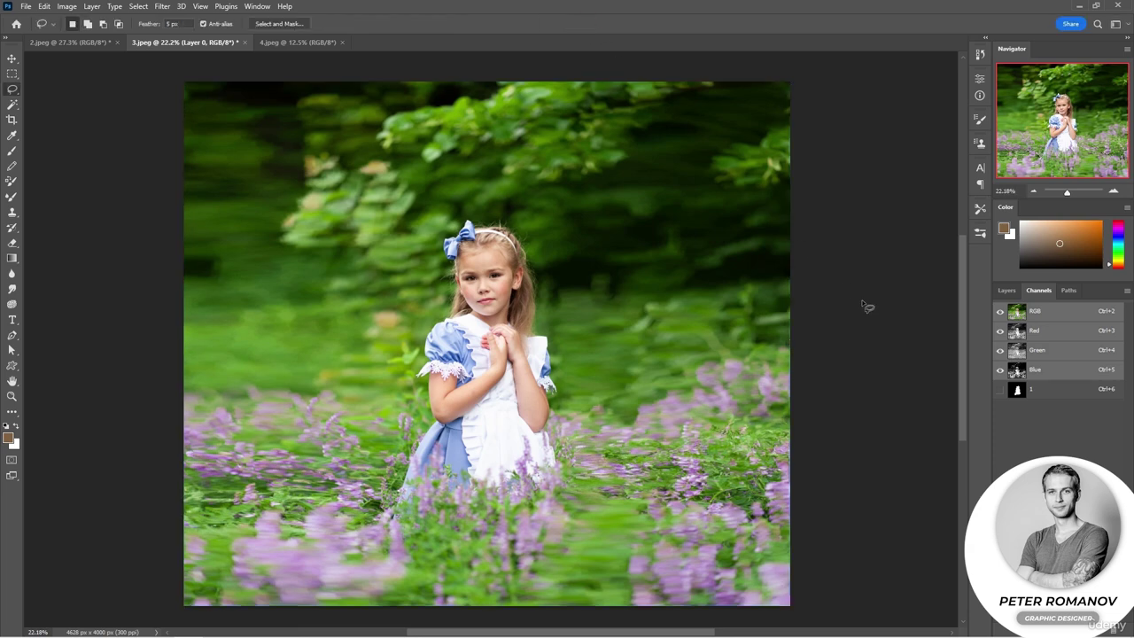
Step: Switch to 4.jpeg and examine the skin detail on the woman's arm up close
key(ctrl+Tab)
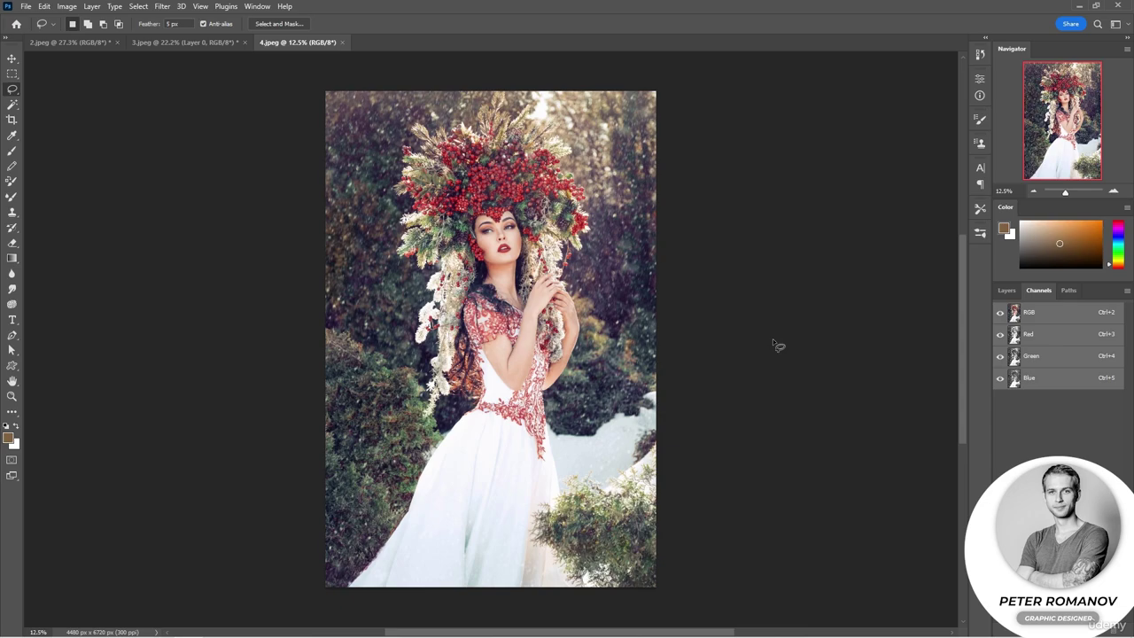
scroll(626, 339, up, 8)
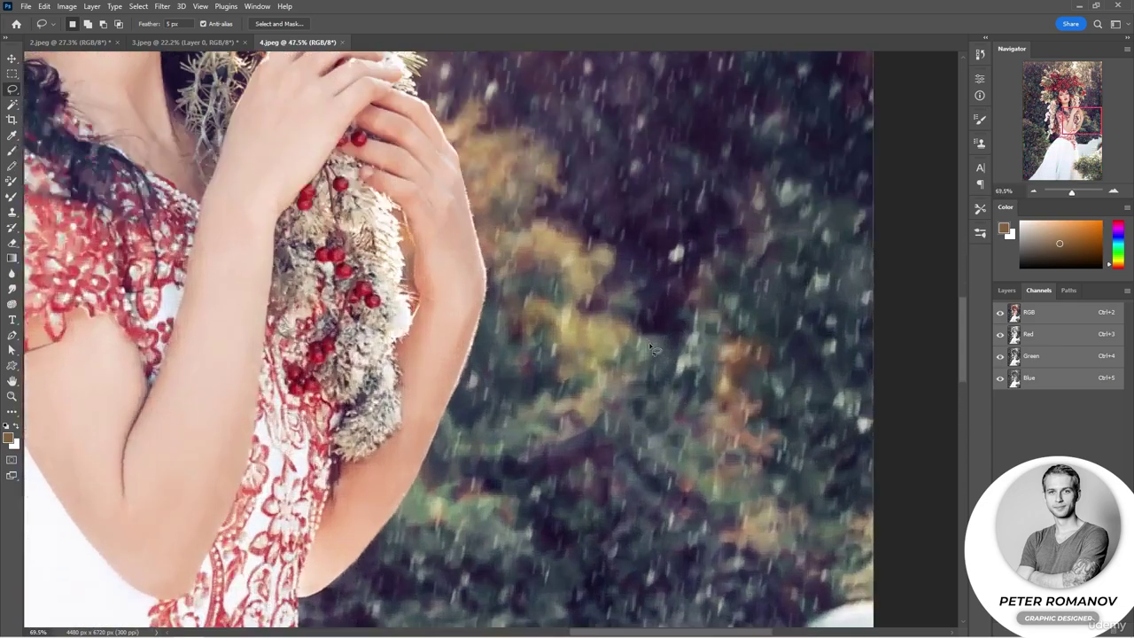
scroll(346, 287, up, 5)
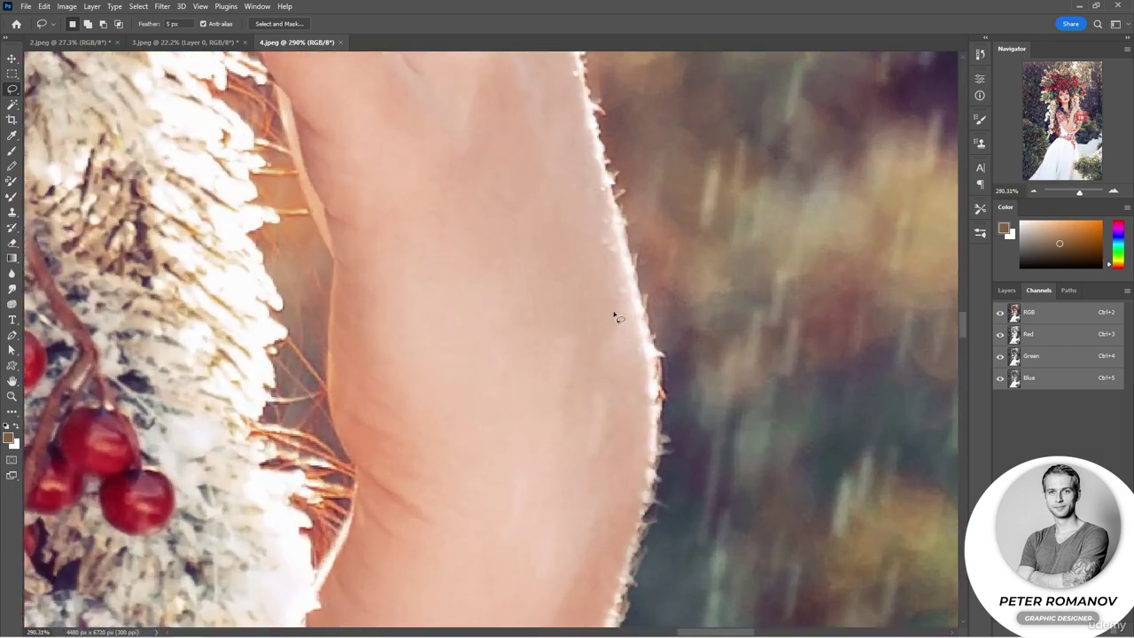
scroll(445, 355, down, 4)
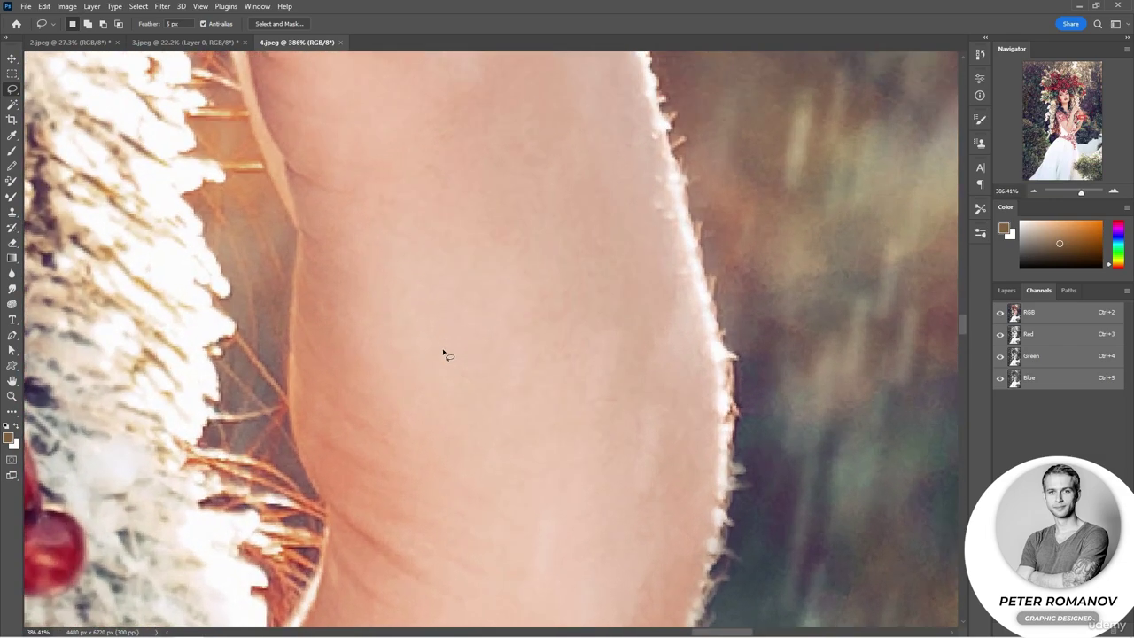
scroll(446, 367, down, 12)
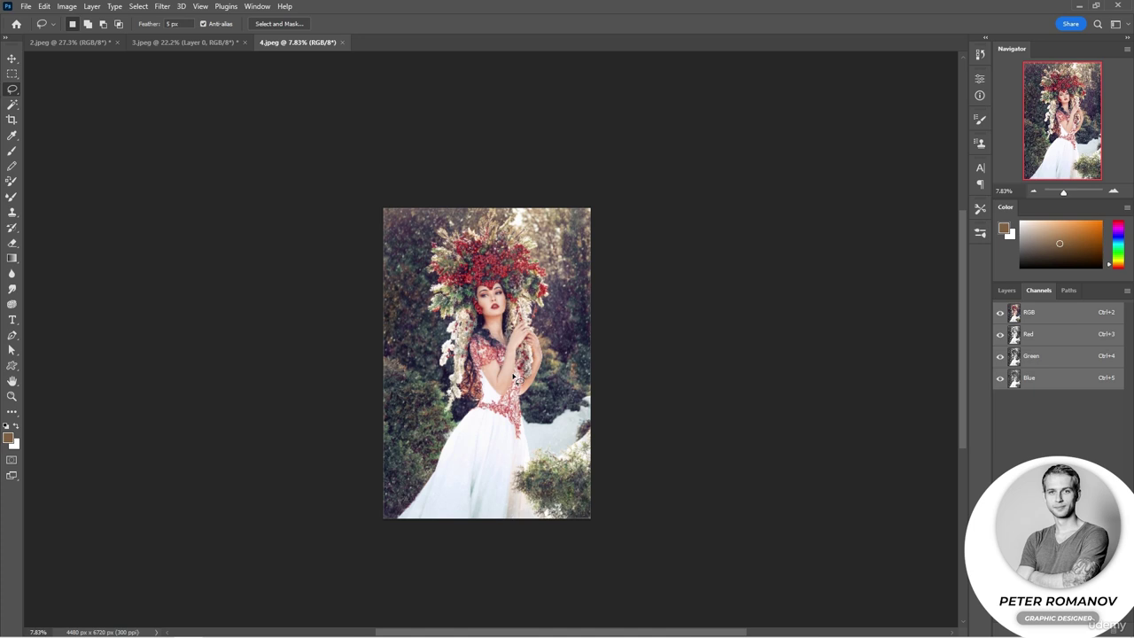
Step: Check in the Technology Previews preferences that Enable Preserve Details 2.0 Upscale is turned on
click(45, 7)
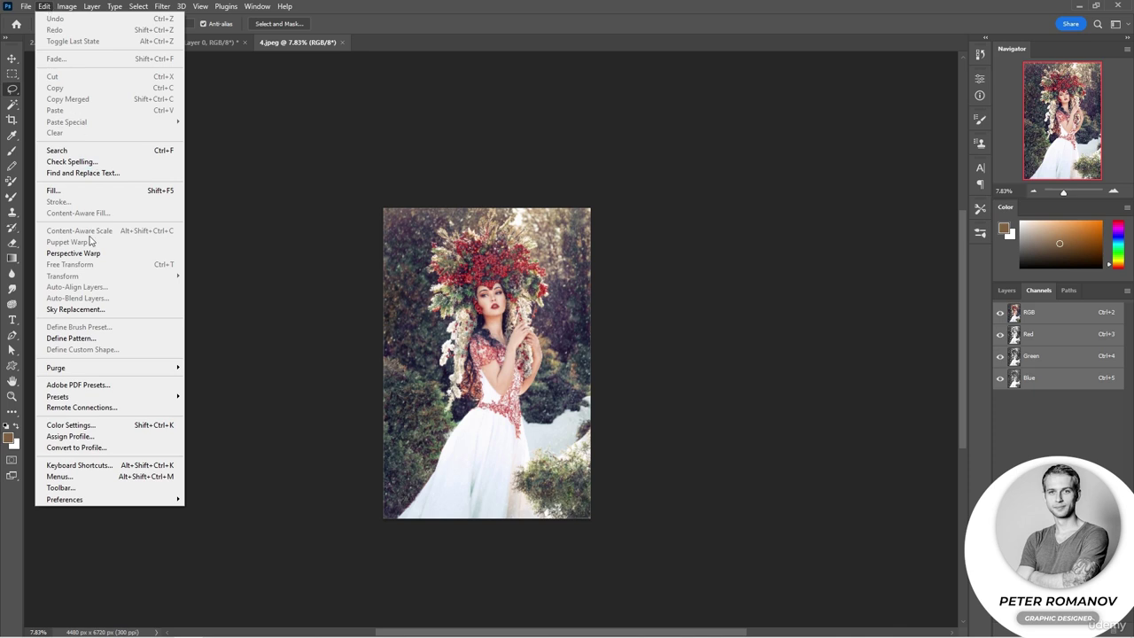
mouse_move(148, 501)
click(214, 482)
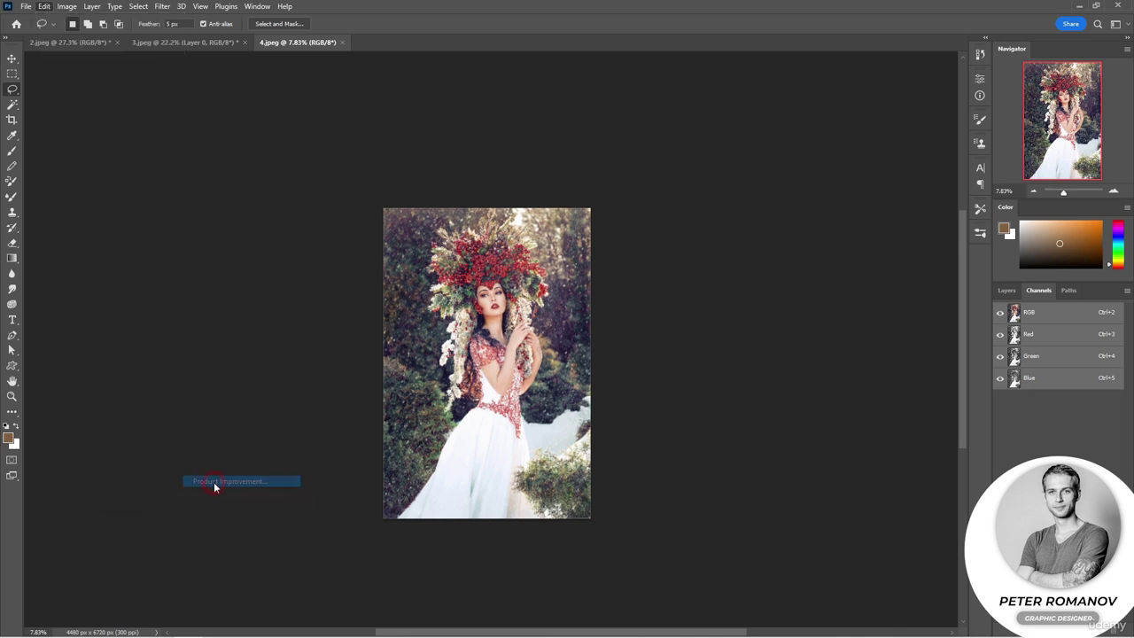
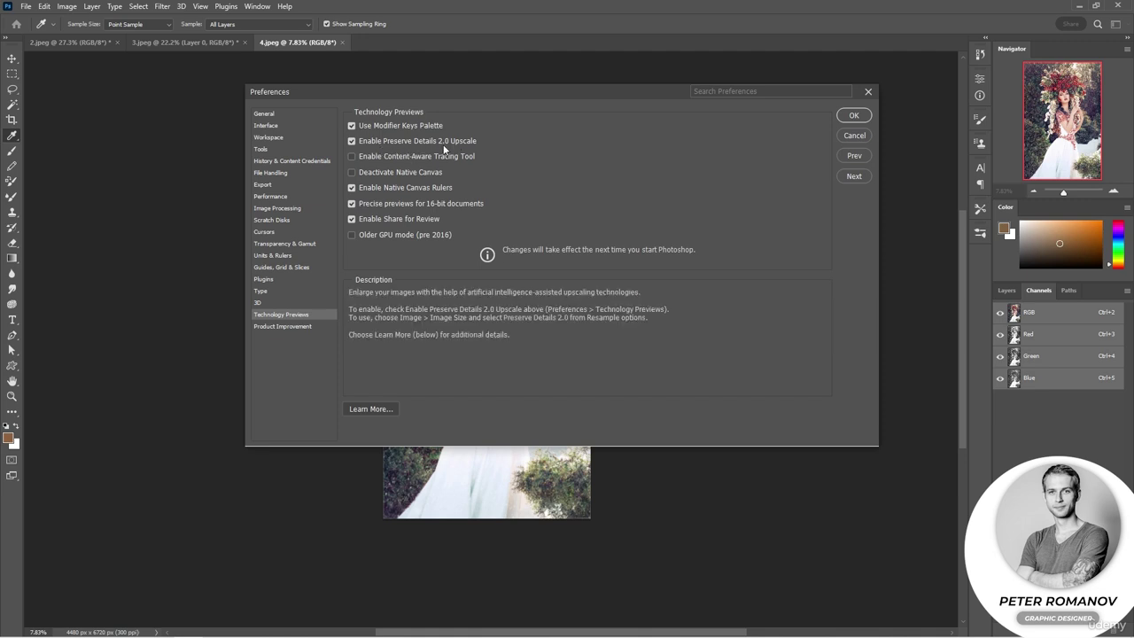
click(853, 115)
key(l)
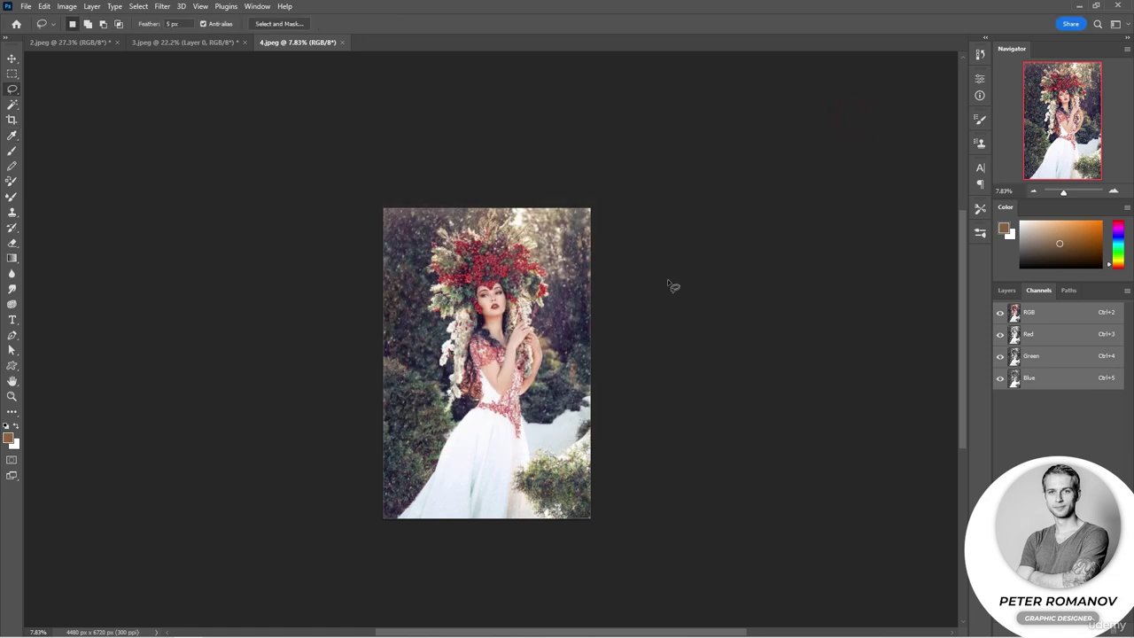
Step: Open Image Size for 4.jpeg and set the width to 6000 pixels
click(67, 6)
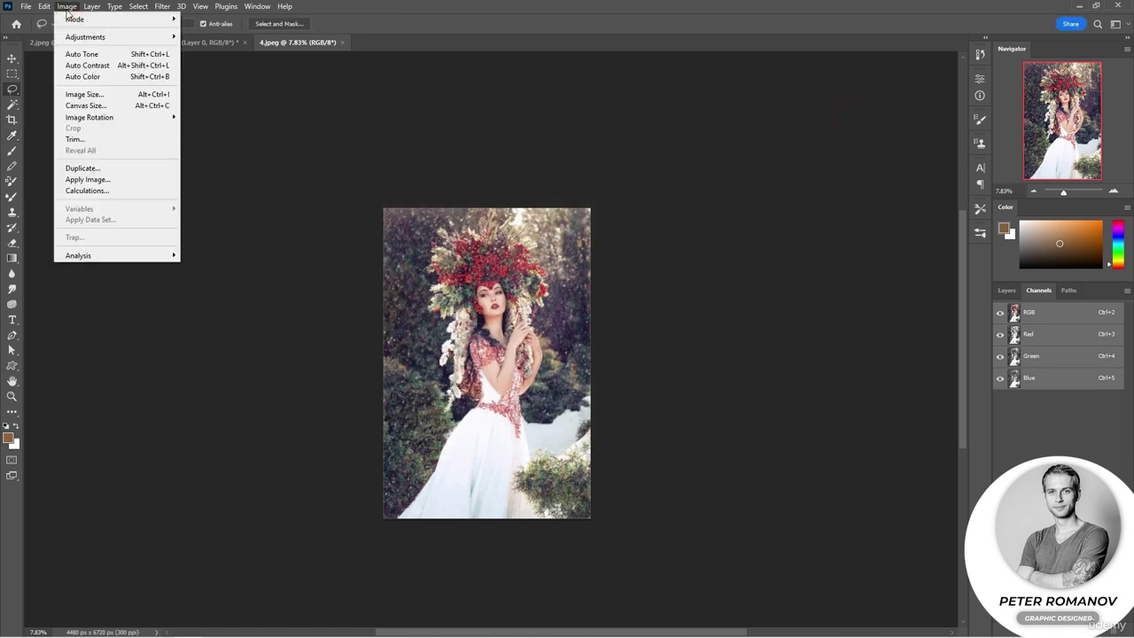
click(84, 94)
text(600)
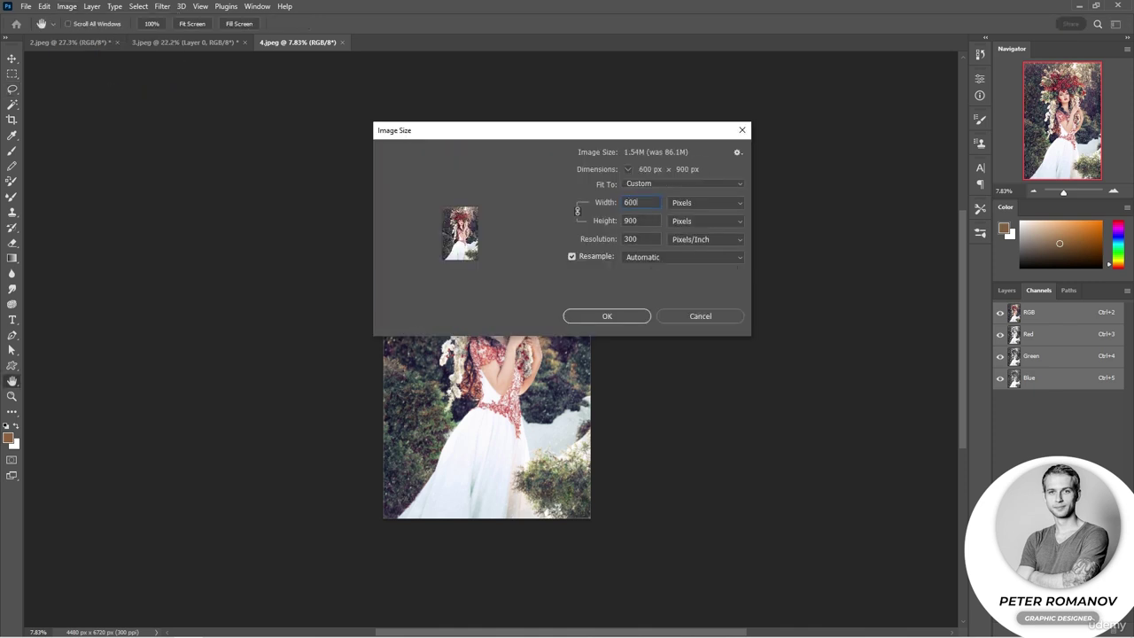
text(0)
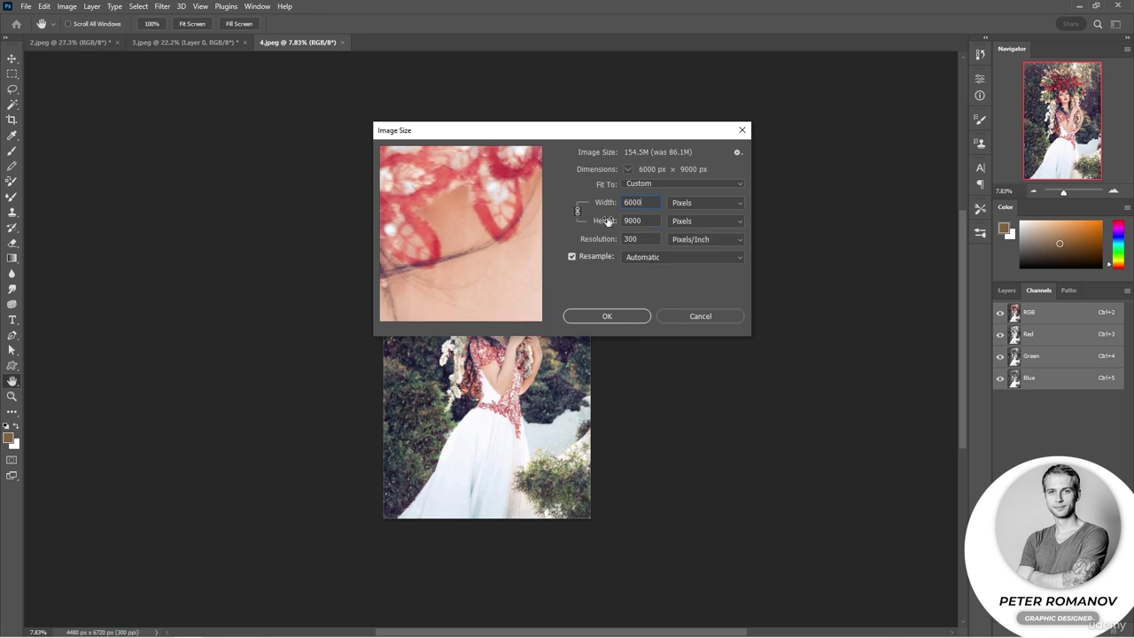
Step: Compare Automatic and Preserve Details 2.0 resampling in the preview on the woman's red lace and eye, ending on Automatic
click(706, 257)
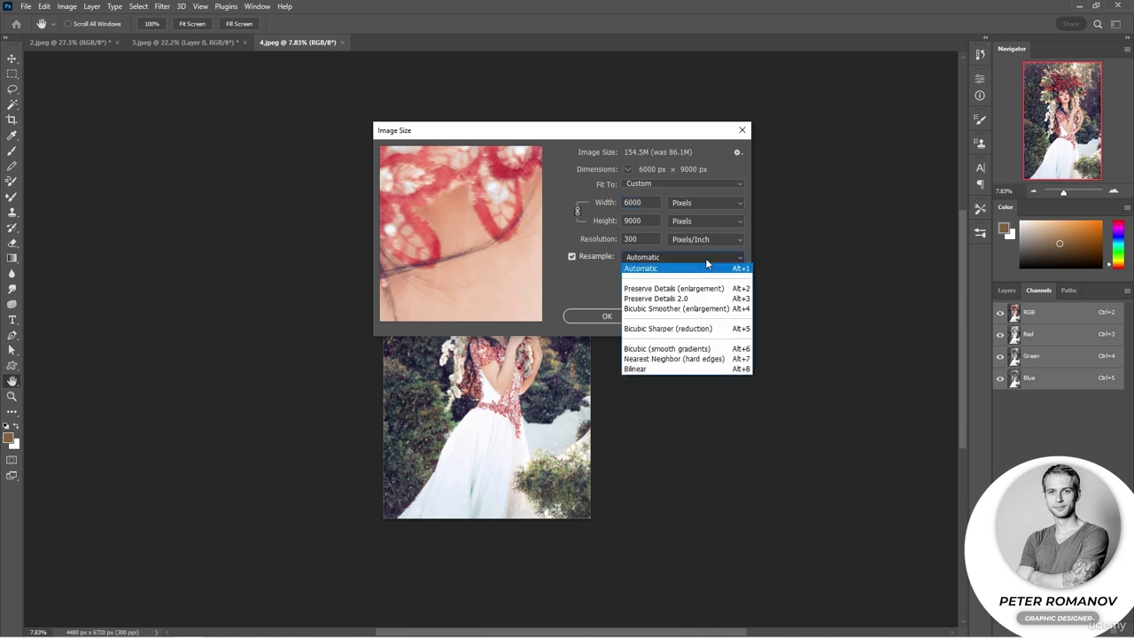
click(705, 258)
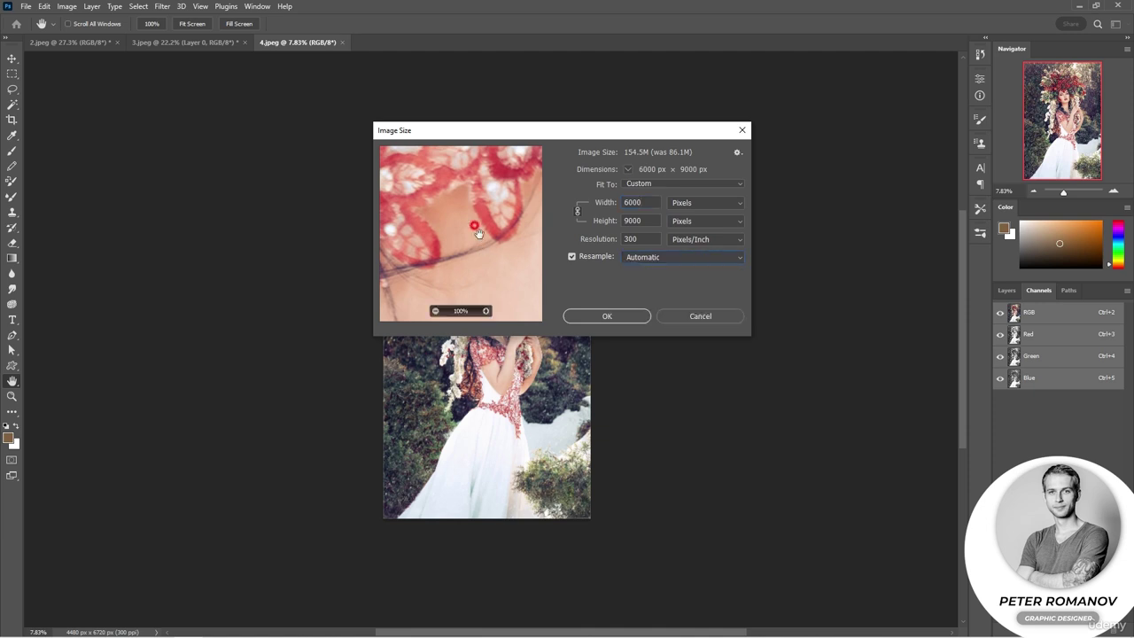
drag(469, 226, 496, 279)
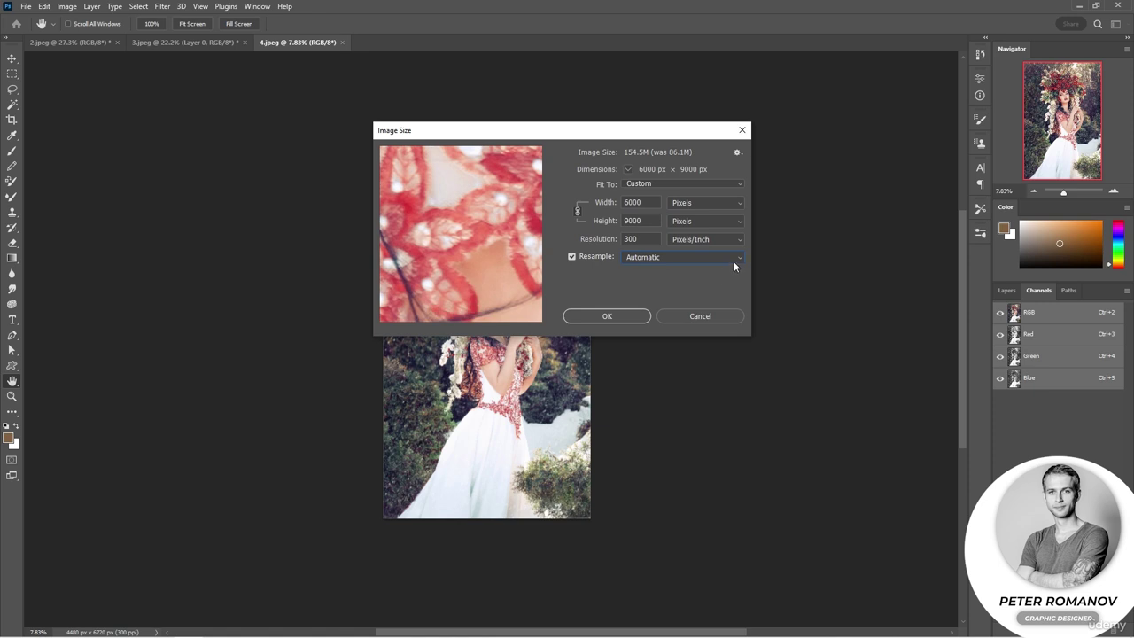
click(734, 261)
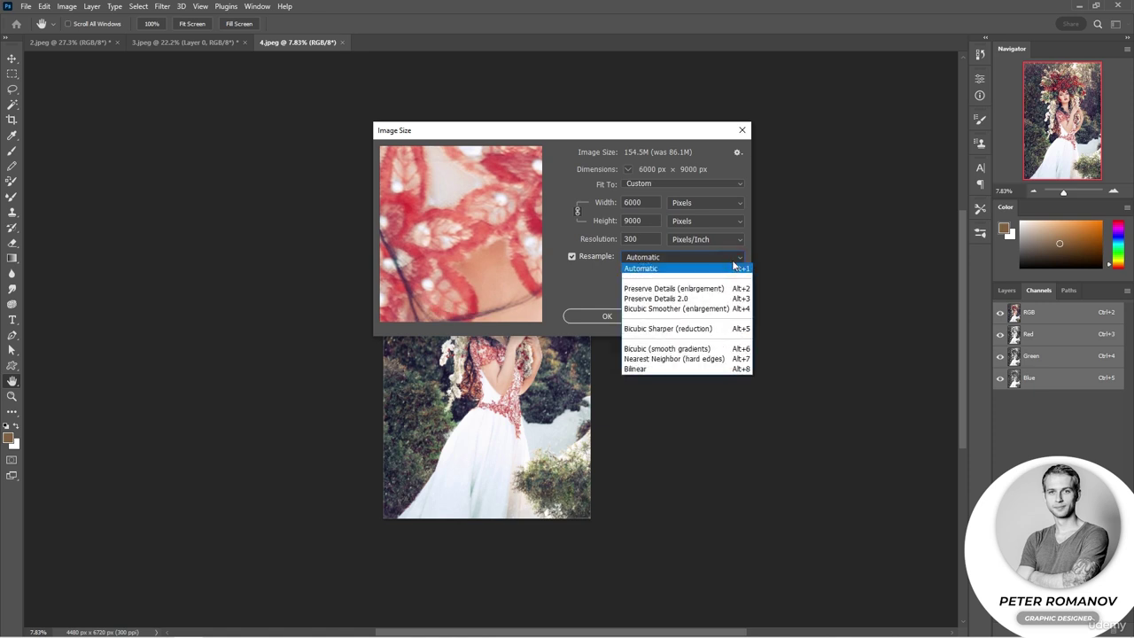
click(725, 300)
drag(467, 226, 499, 328)
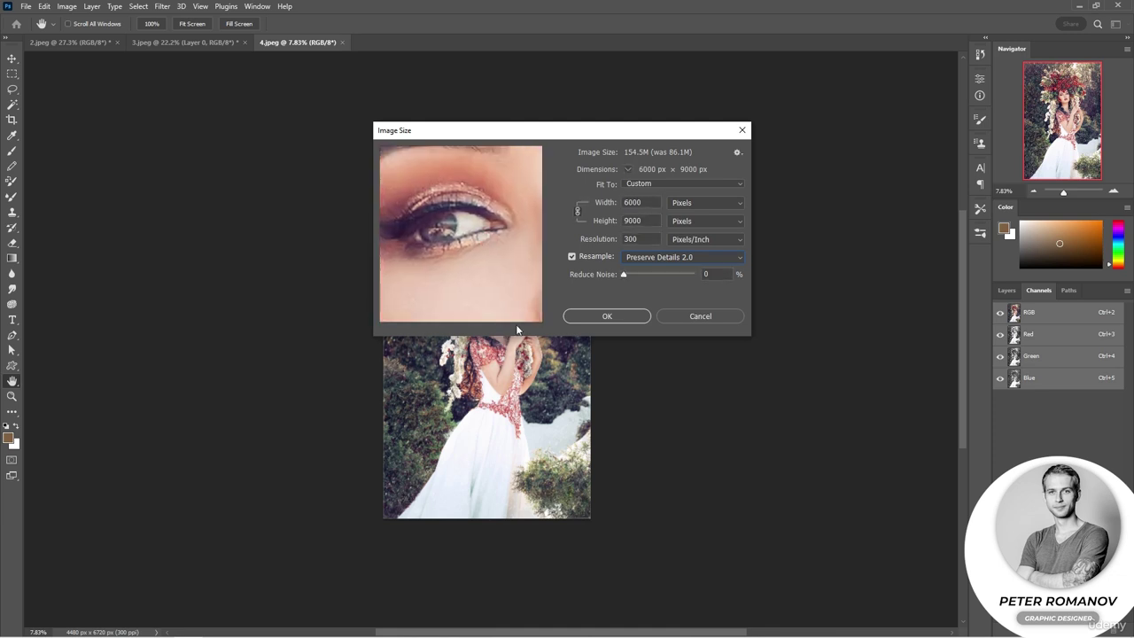
click(671, 259)
click(666, 271)
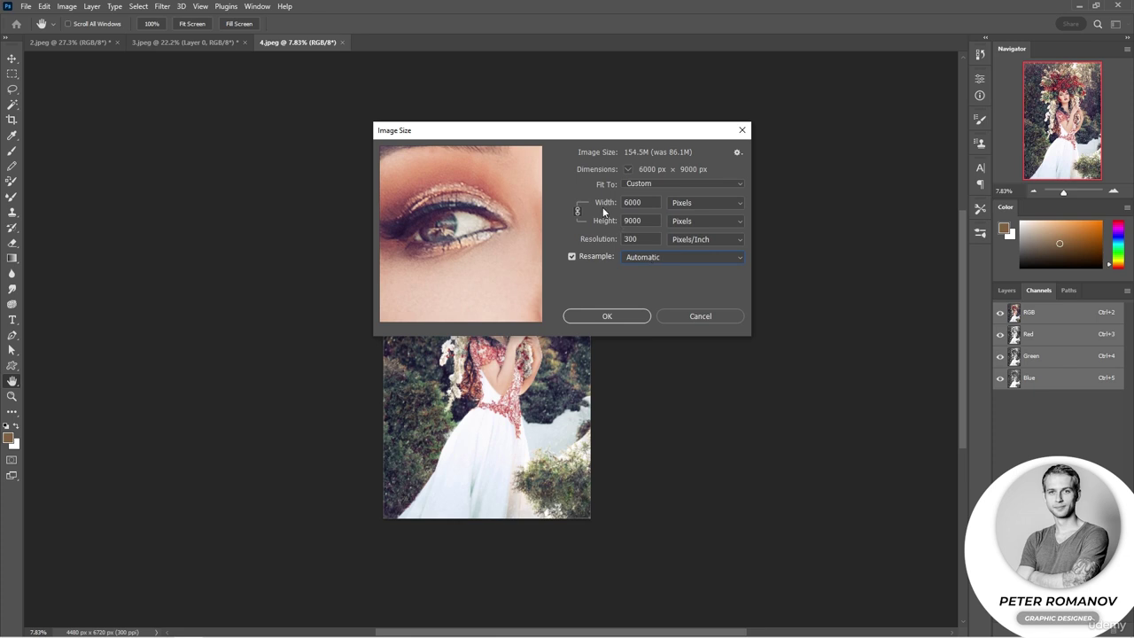
Step: Increase the image width to 6632 pixels and set the resampling method to Preserve Details 2.0
drag(601, 203, 792, 212)
drag(602, 206, 698, 203)
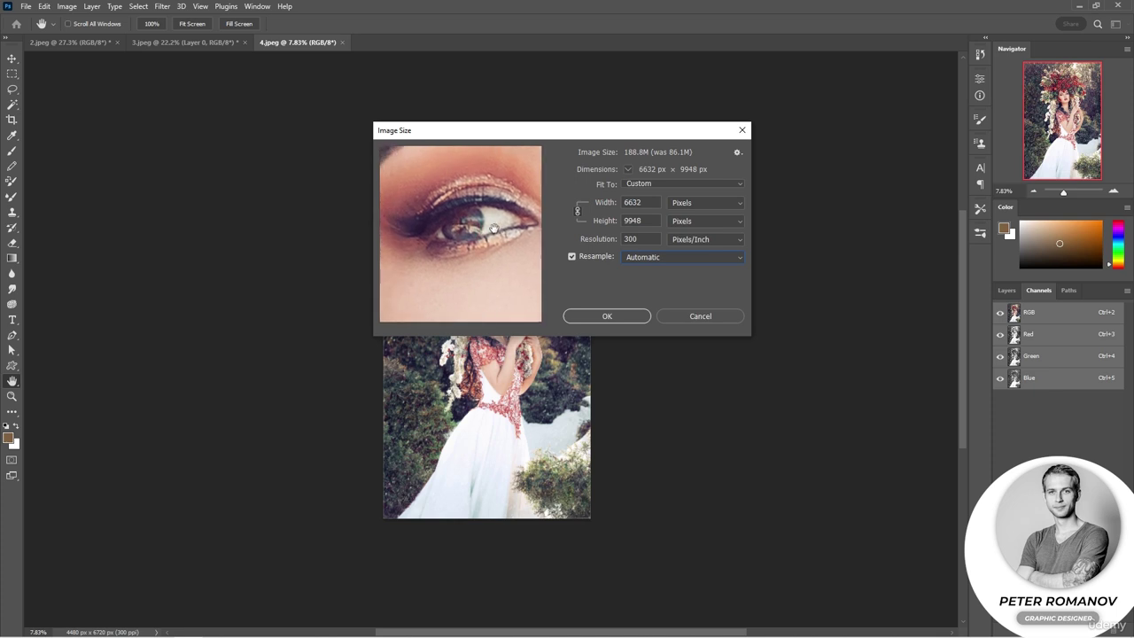
click(670, 257)
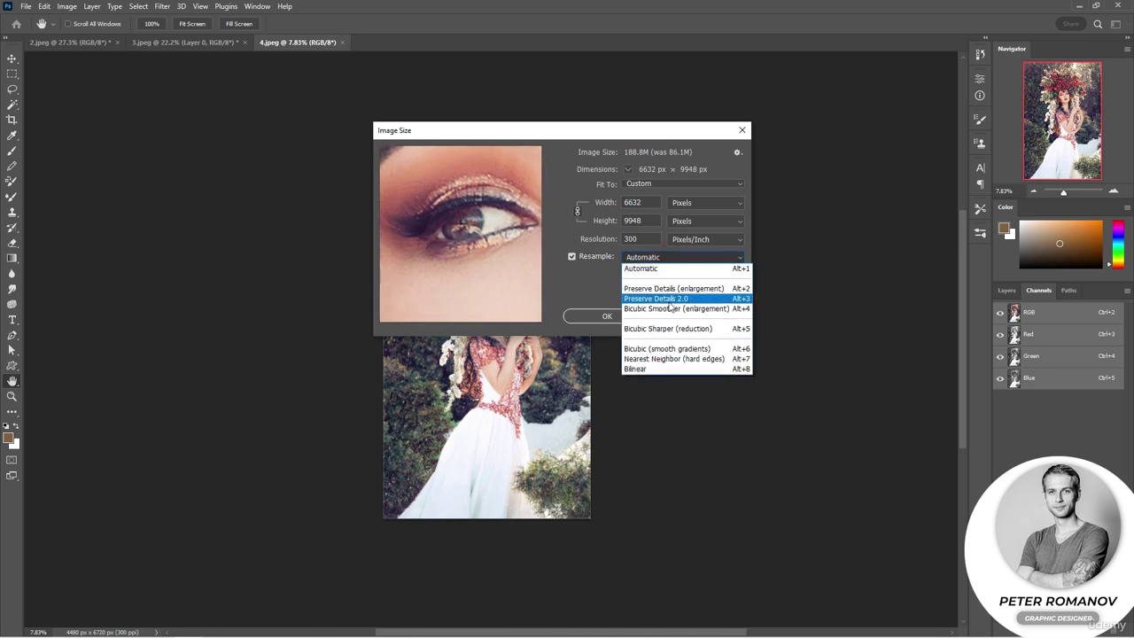
click(670, 301)
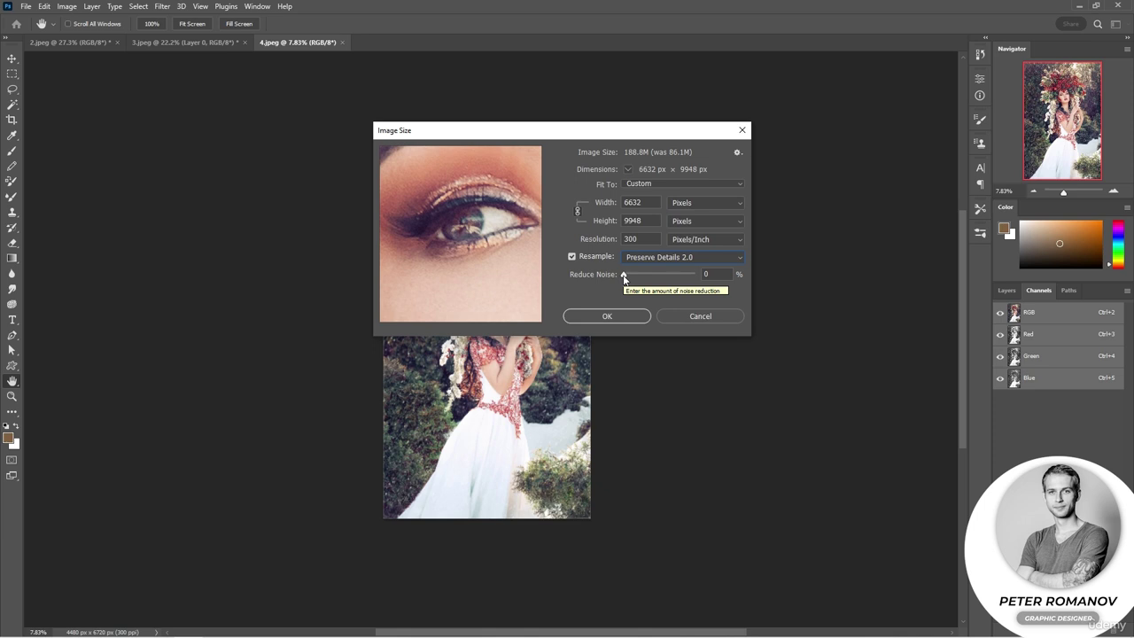
Step: Raise Reduce Noise to a high value and apply the enlargement to 4.jpeg
drag(624, 277, 685, 279)
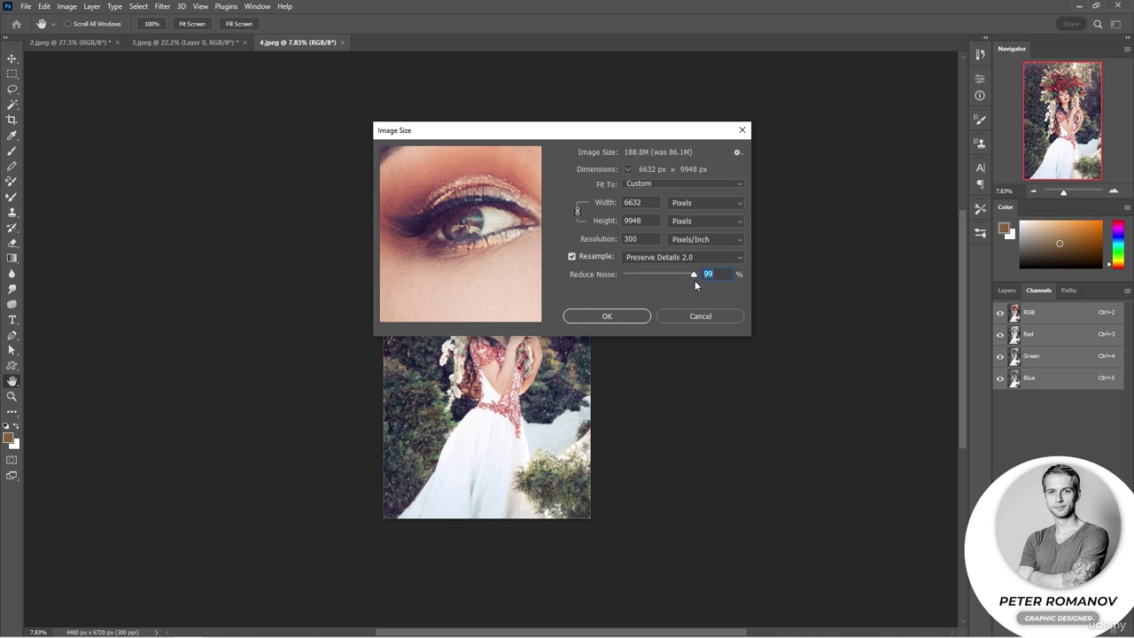
click(686, 277)
click(639, 316)
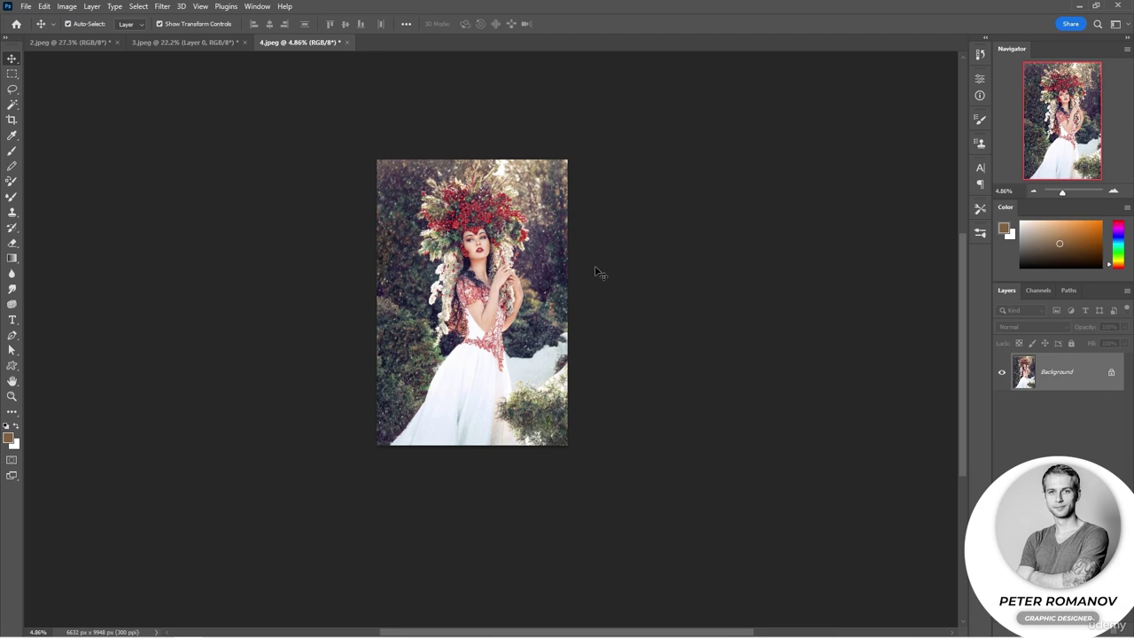
Step: Inspect the enlarged 4.jpeg up close around the woman's face, eyes and lace, and return to the whole image
scroll(550, 273, up, 4)
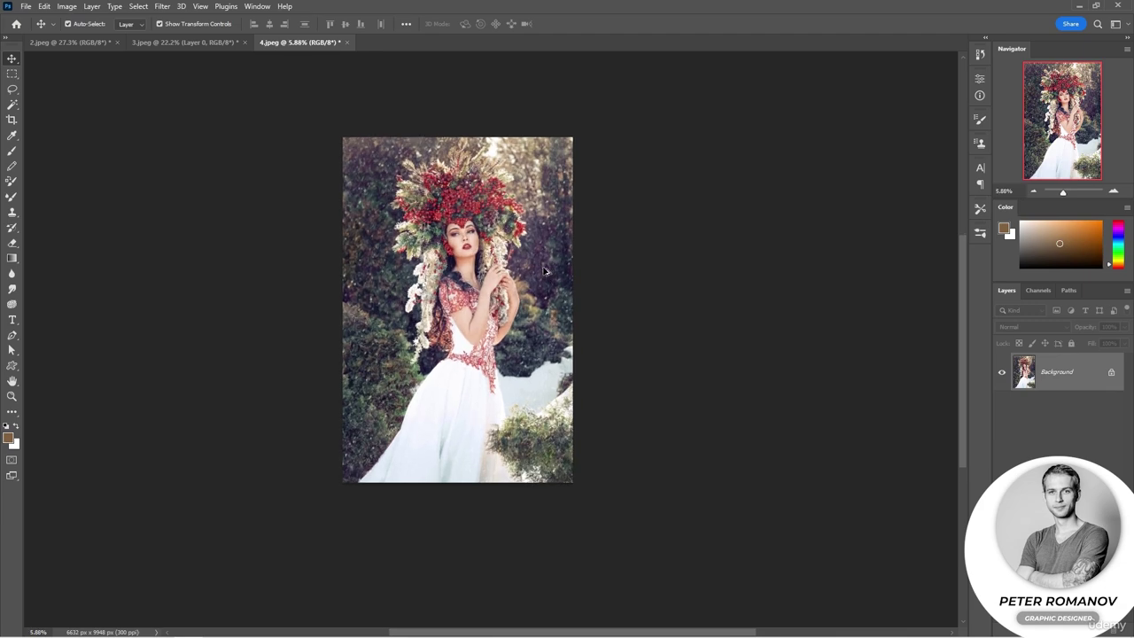
drag(415, 301, 528, 301)
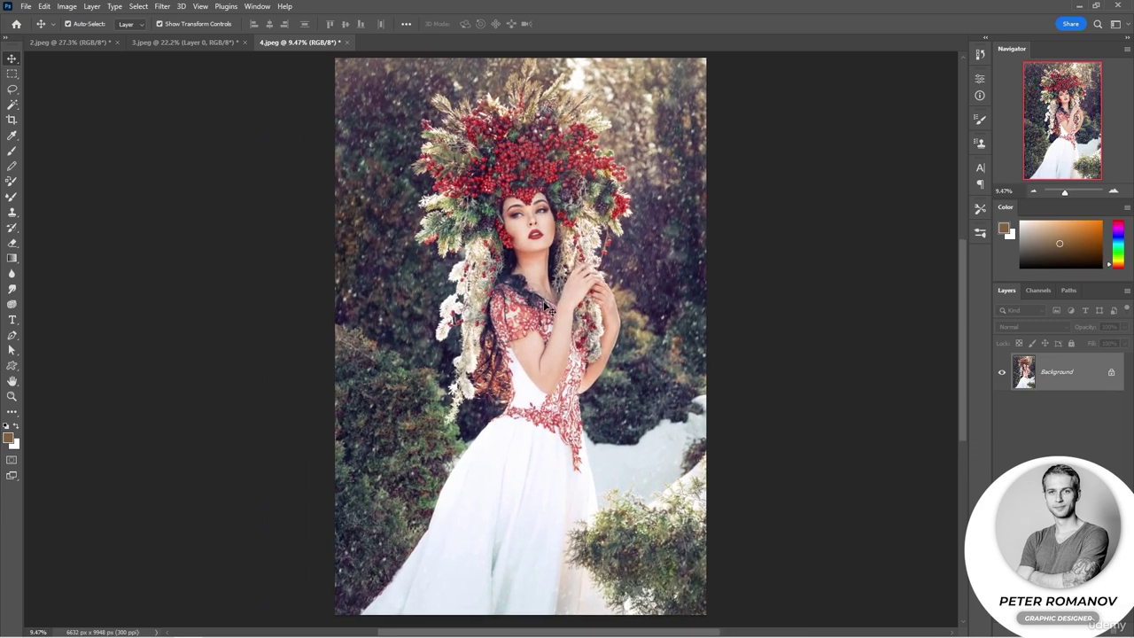
scroll(529, 301, up, 10)
scroll(535, 241, down, 3)
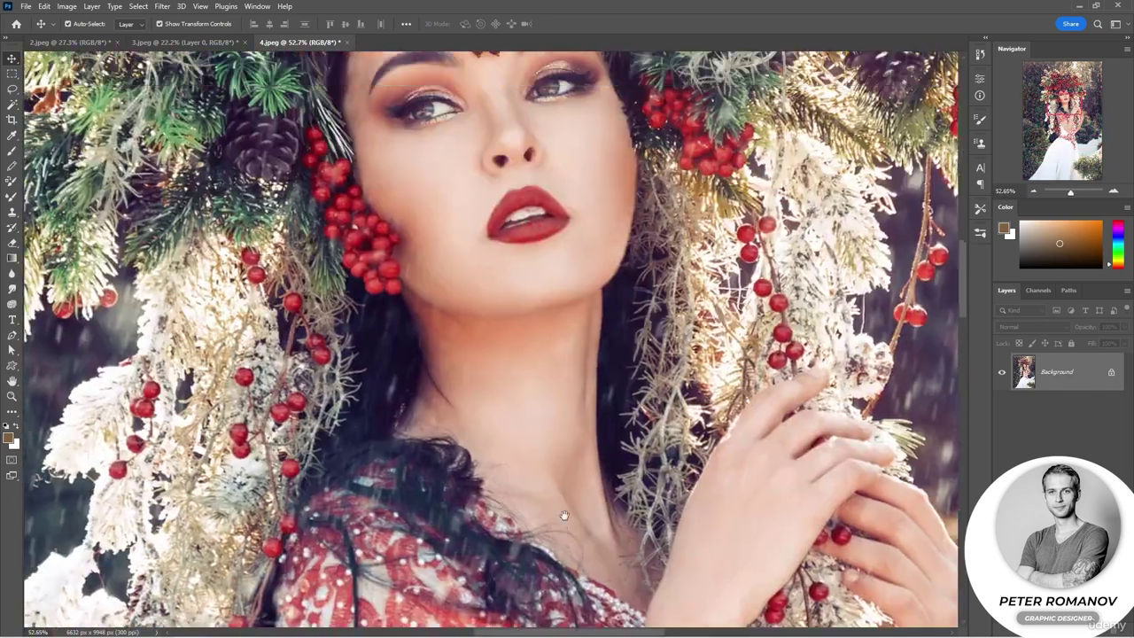
scroll(579, 473, up, 4)
drag(576, 362, 602, 441)
scroll(593, 532, up, 3)
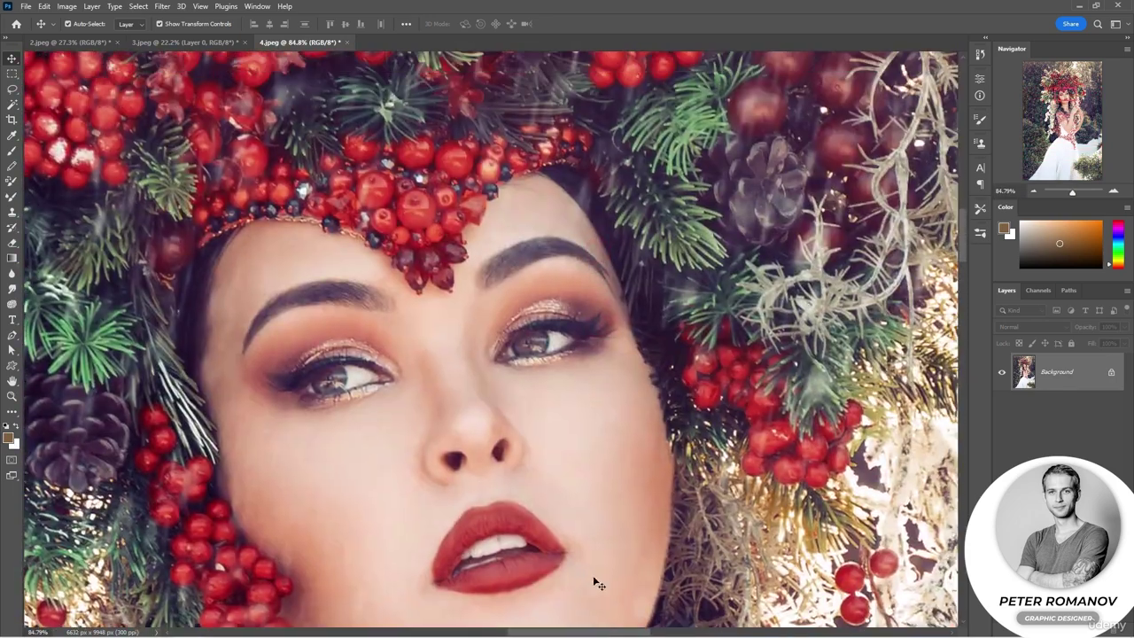
scroll(562, 456, up, 4)
drag(450, 445, 688, 360)
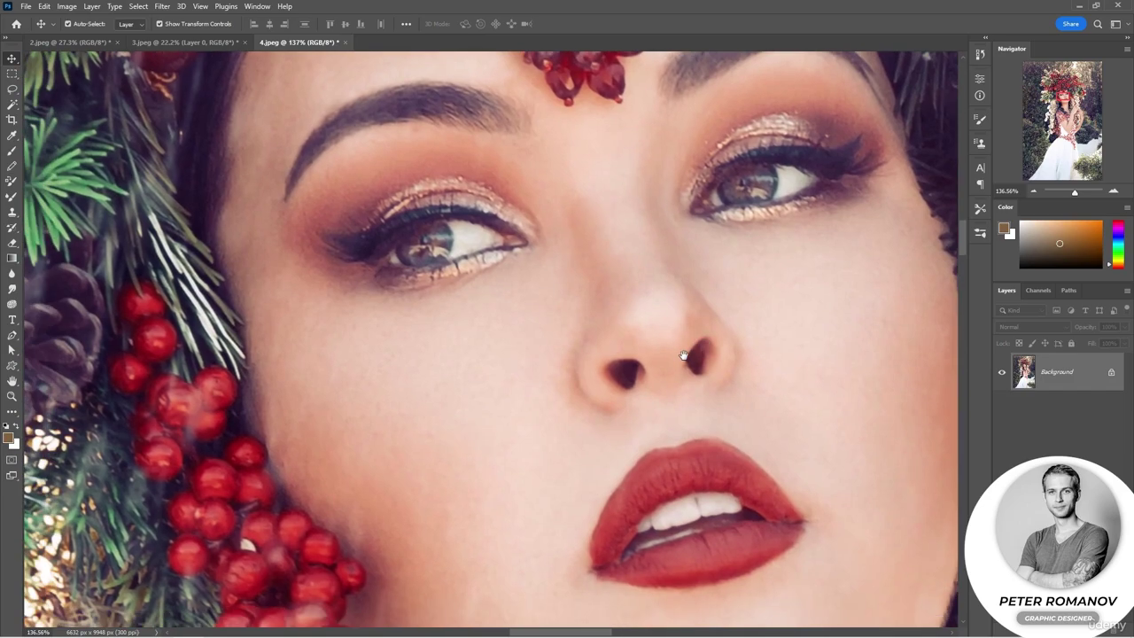
scroll(689, 369, down, 5)
scroll(688, 369, down, 4)
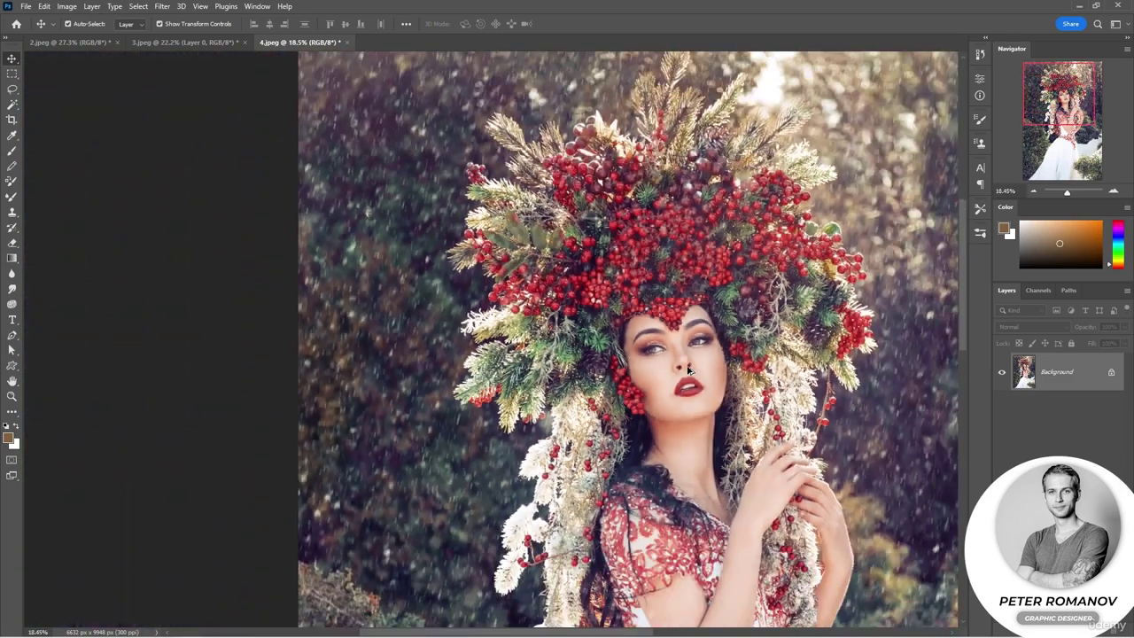
drag(739, 473, 628, 366)
scroll(676, 413, down, 3)
scroll(630, 354, down, 1)
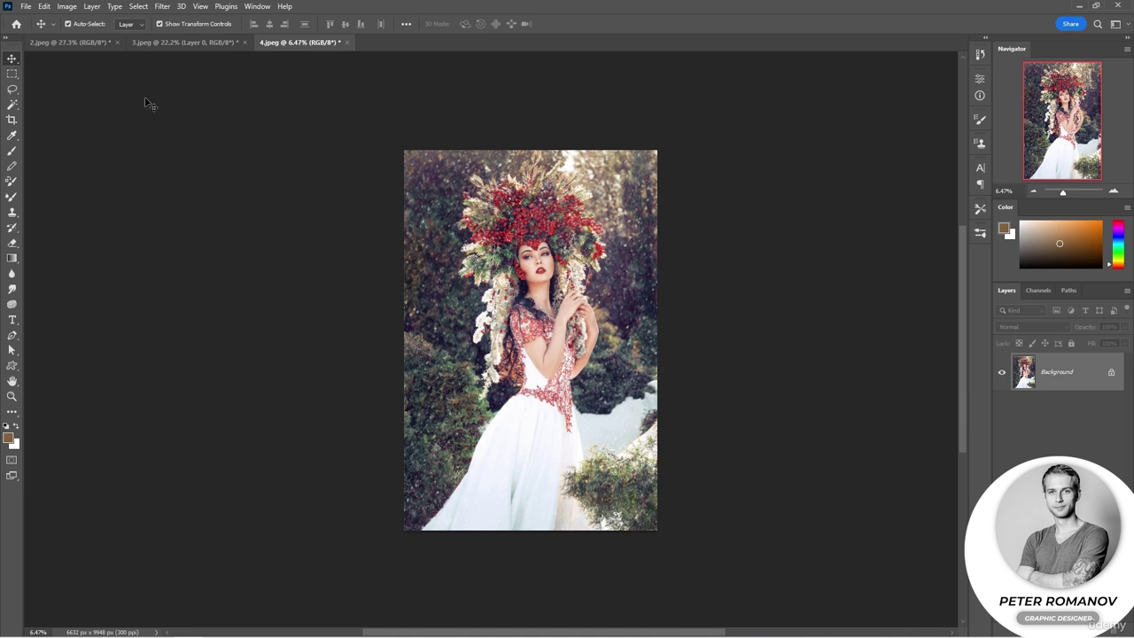
Step: Review the extended results in 2.jpeg and 3.jpeg, deselecting the layer in 3.jpeg, and return to 4.jpeg
click(80, 43)
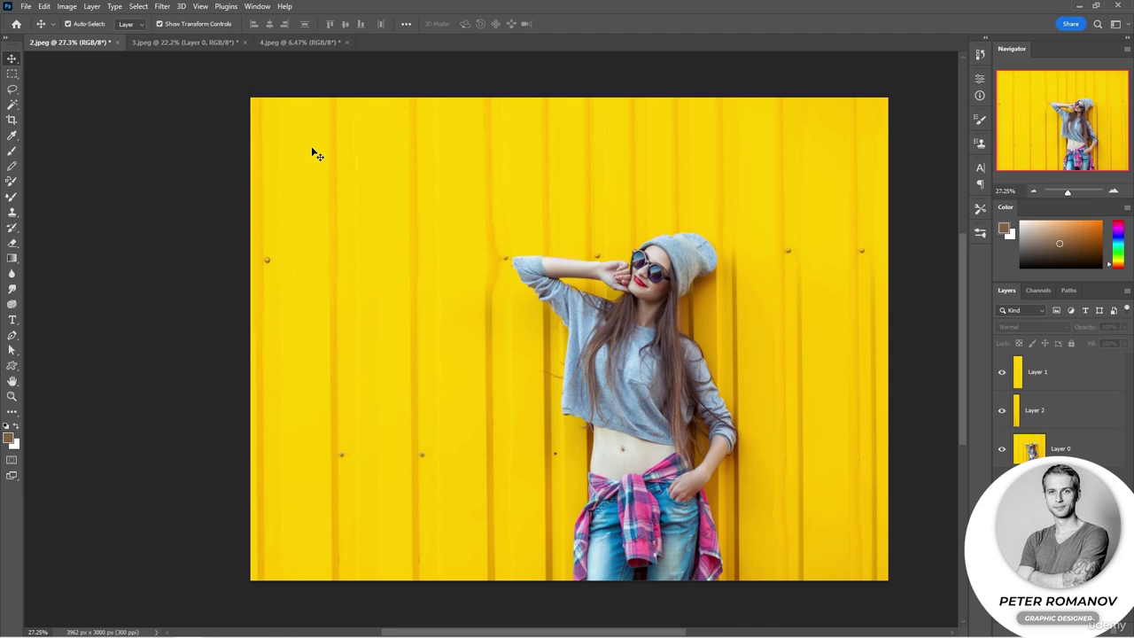
click(205, 43)
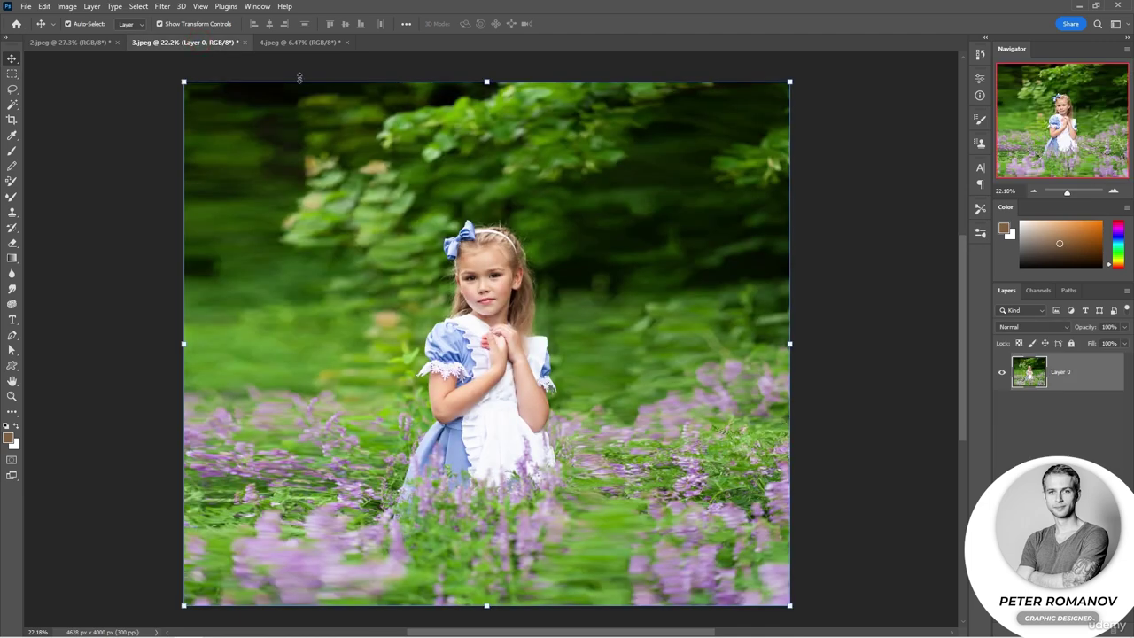
click(852, 236)
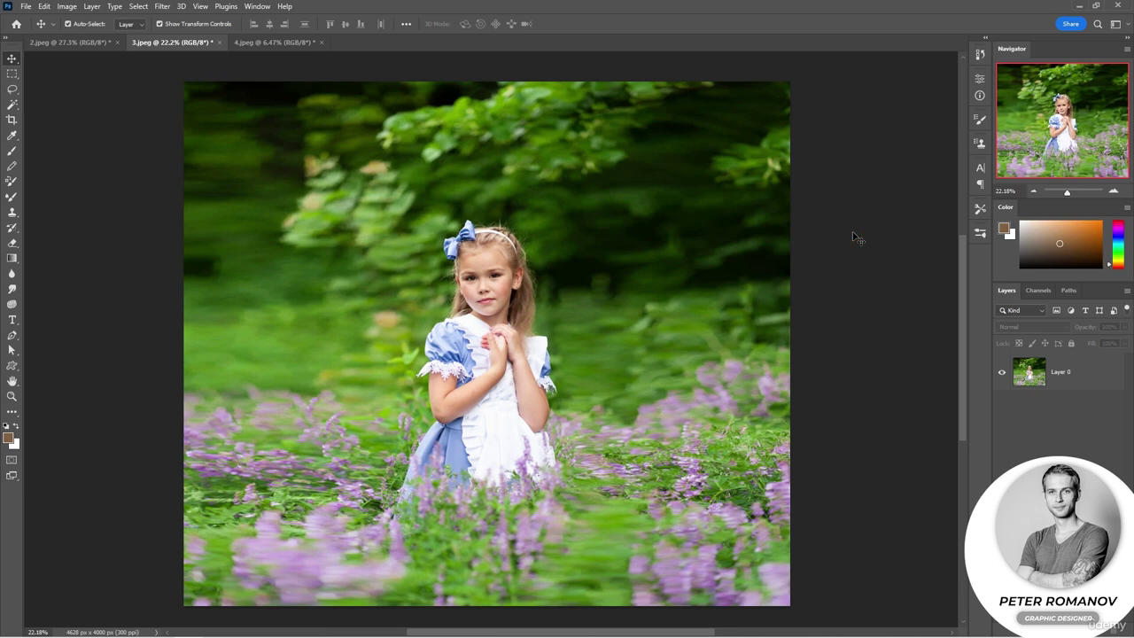
click(248, 43)
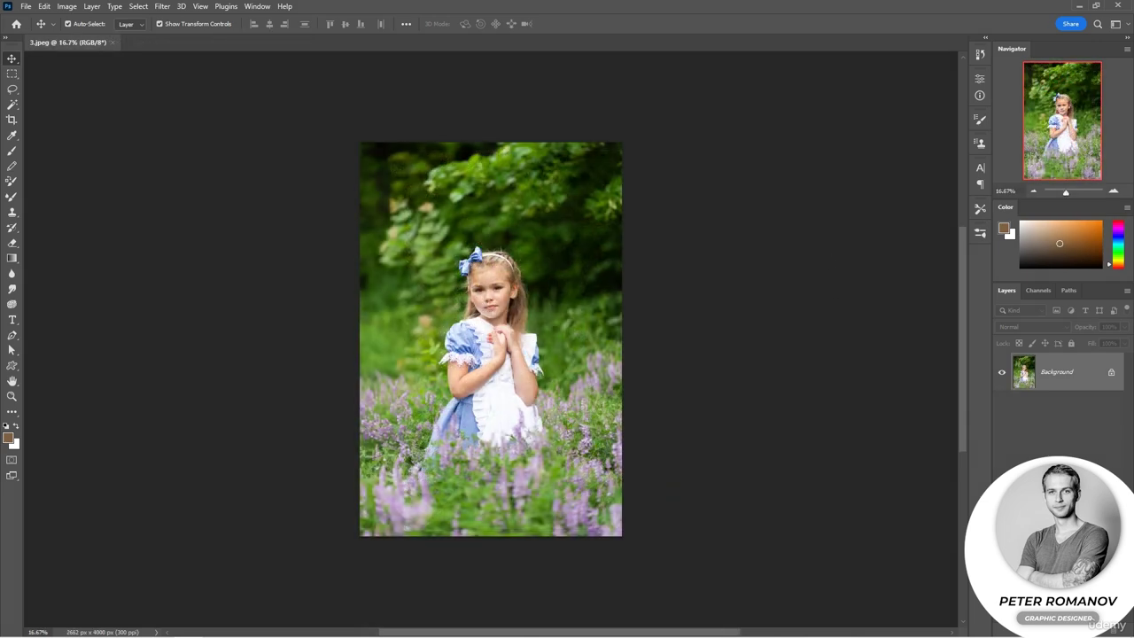
Step: Unlock the background layer of the original 3.jpeg and extend the canvas on both sides to about 5242 px wide with a Content-Aware crop
click(1111, 372)
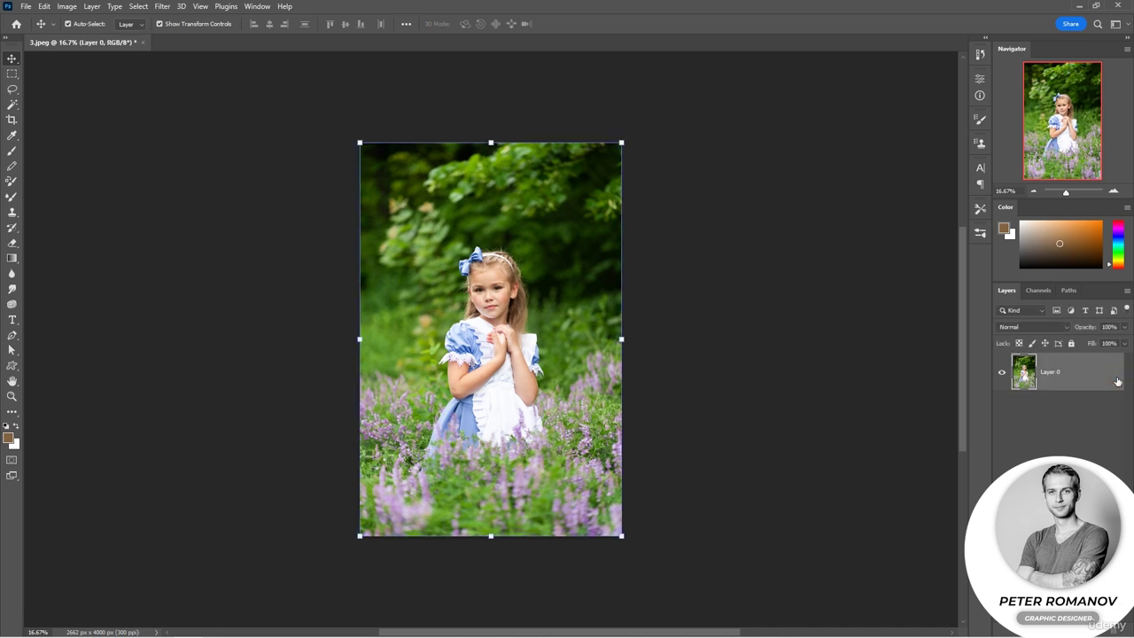
click(10, 120)
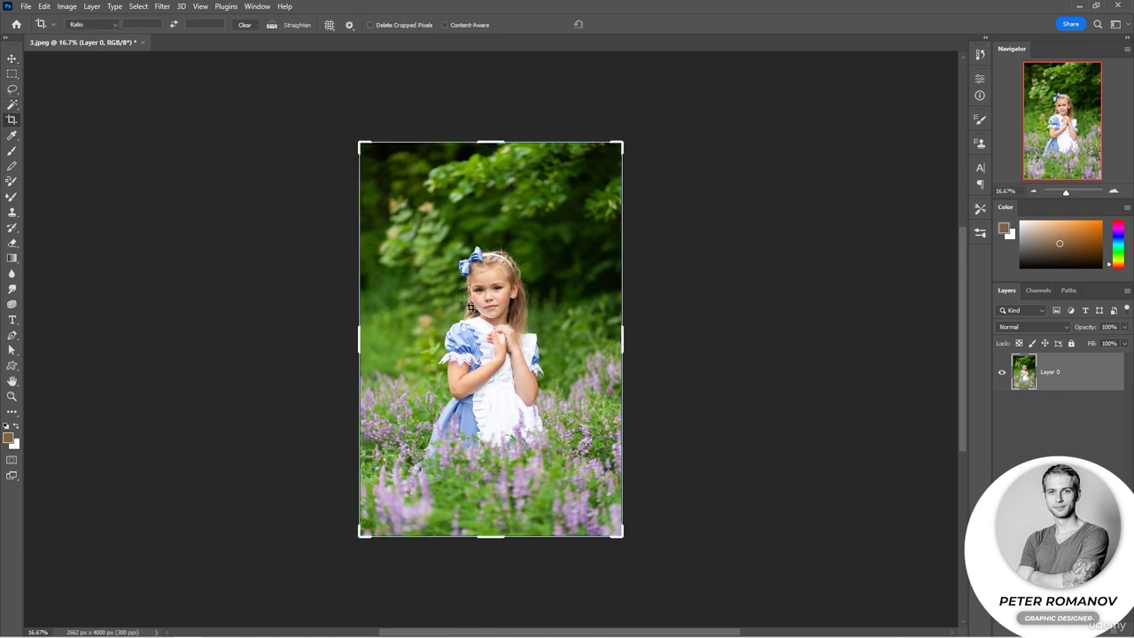
click(444, 26)
drag(359, 329, 303, 337)
drag(679, 337, 739, 338)
drag(239, 339, 233, 337)
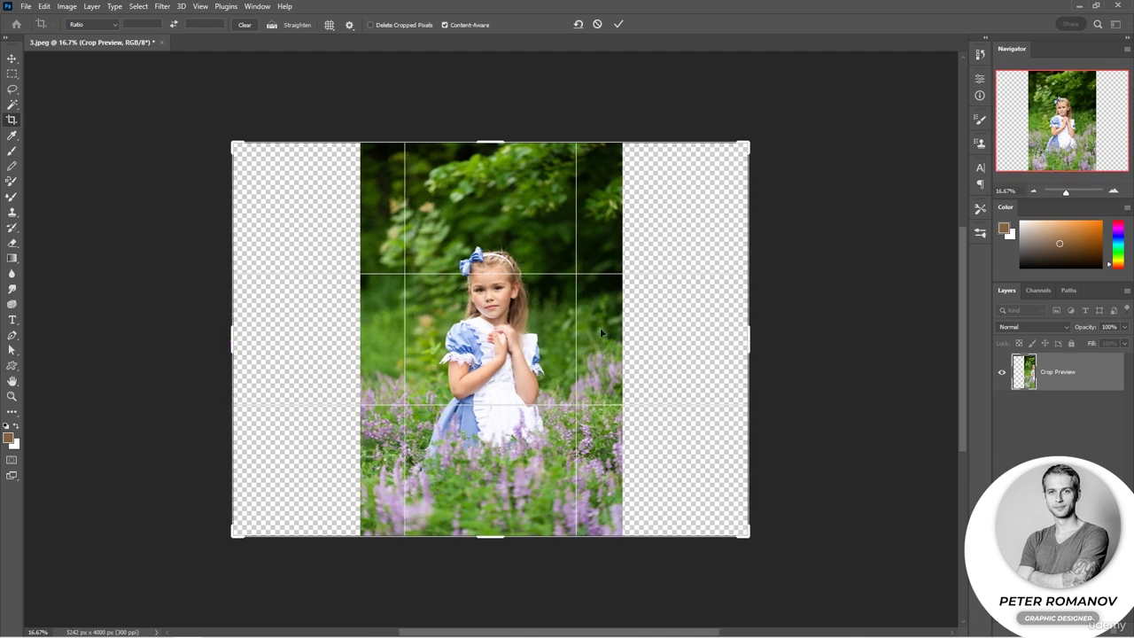
click(619, 24)
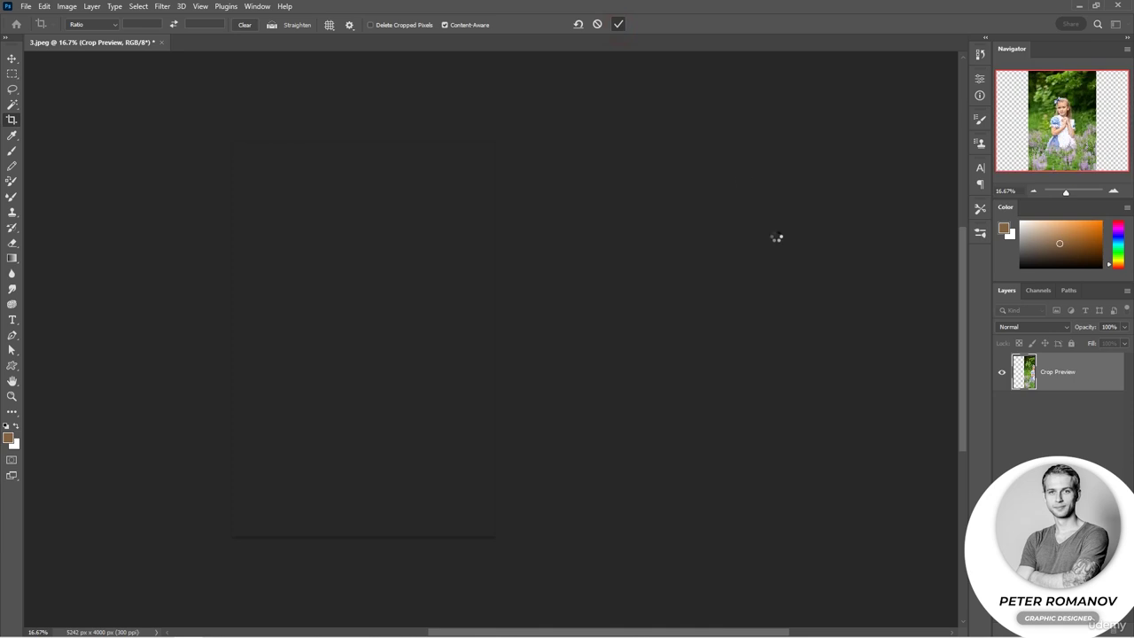